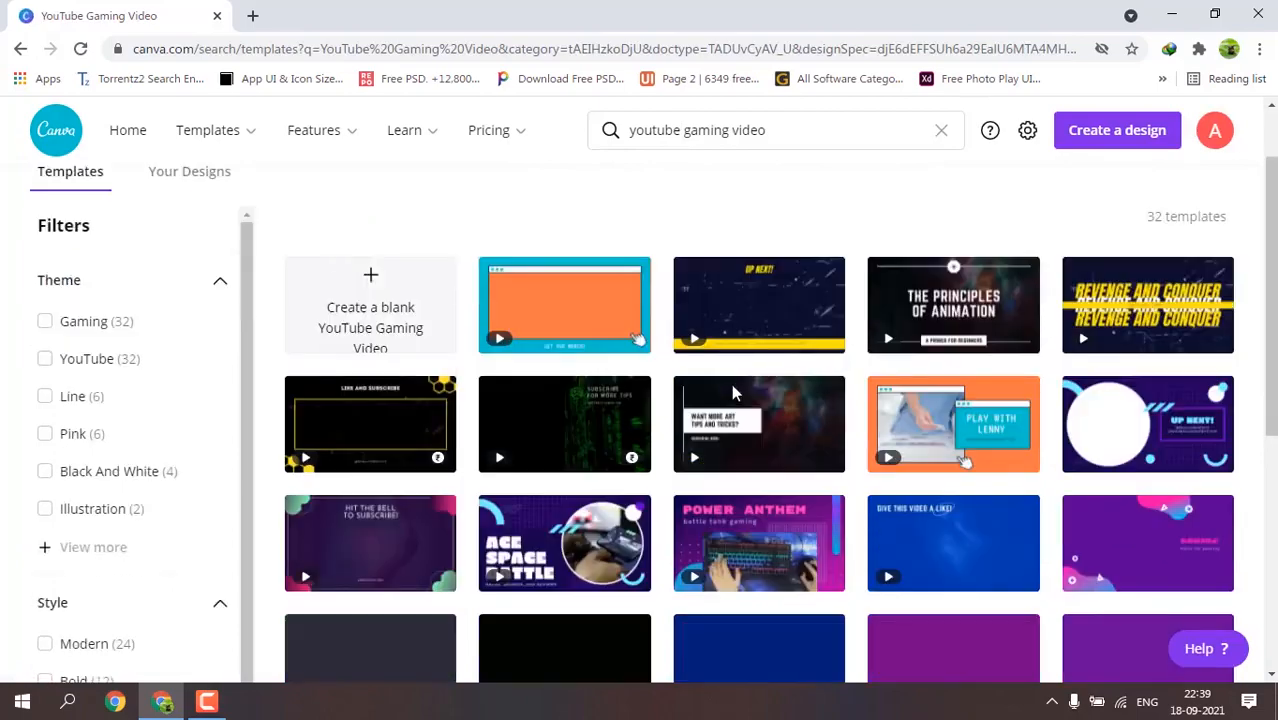
Open the free purple YouTube gaming video template with pink-blue blobs and the "SUBSCRIBE!" text from the search results.
scroll(997, 465, "down", 1)
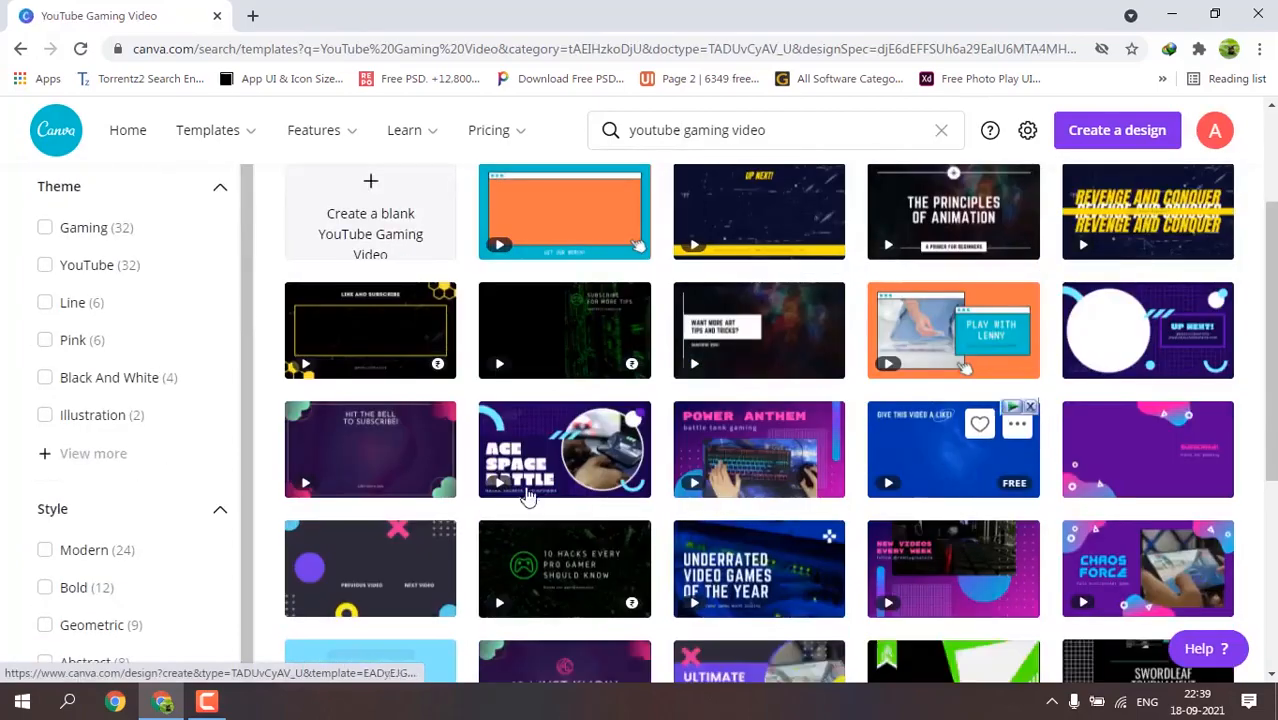
scroll(605, 533, "down", 4)
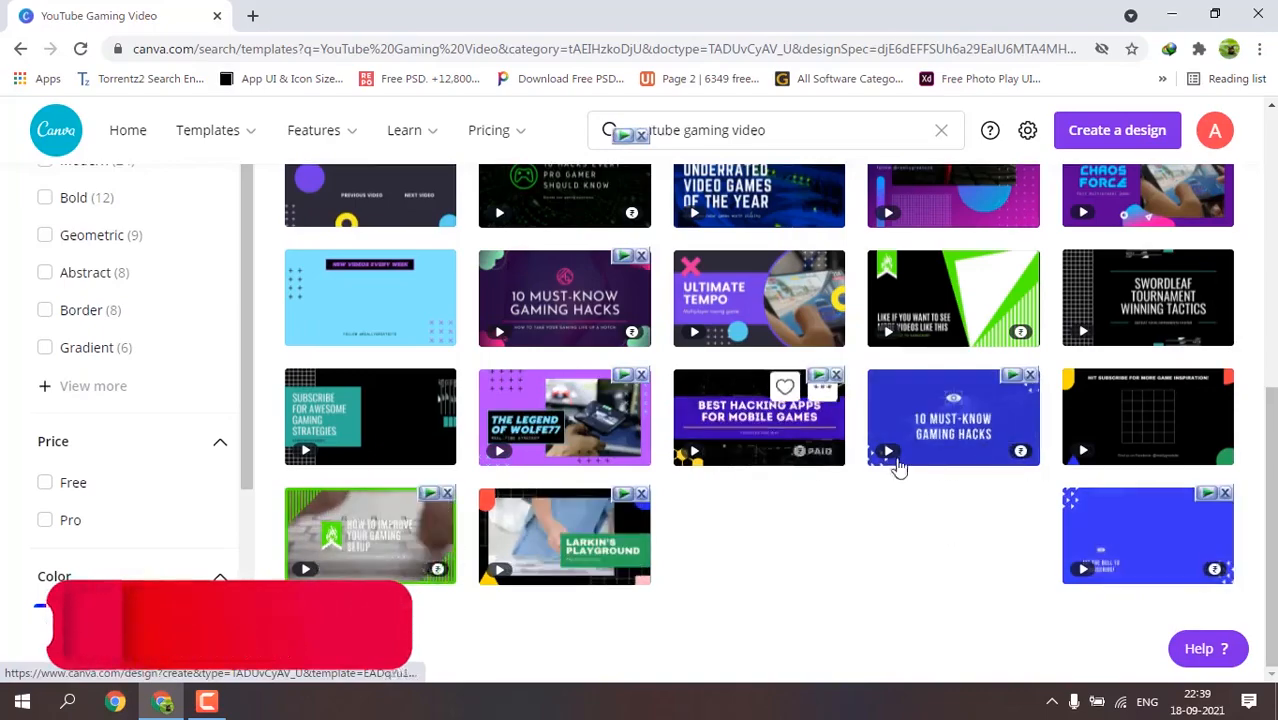
scroll(900, 460, "up", 3)
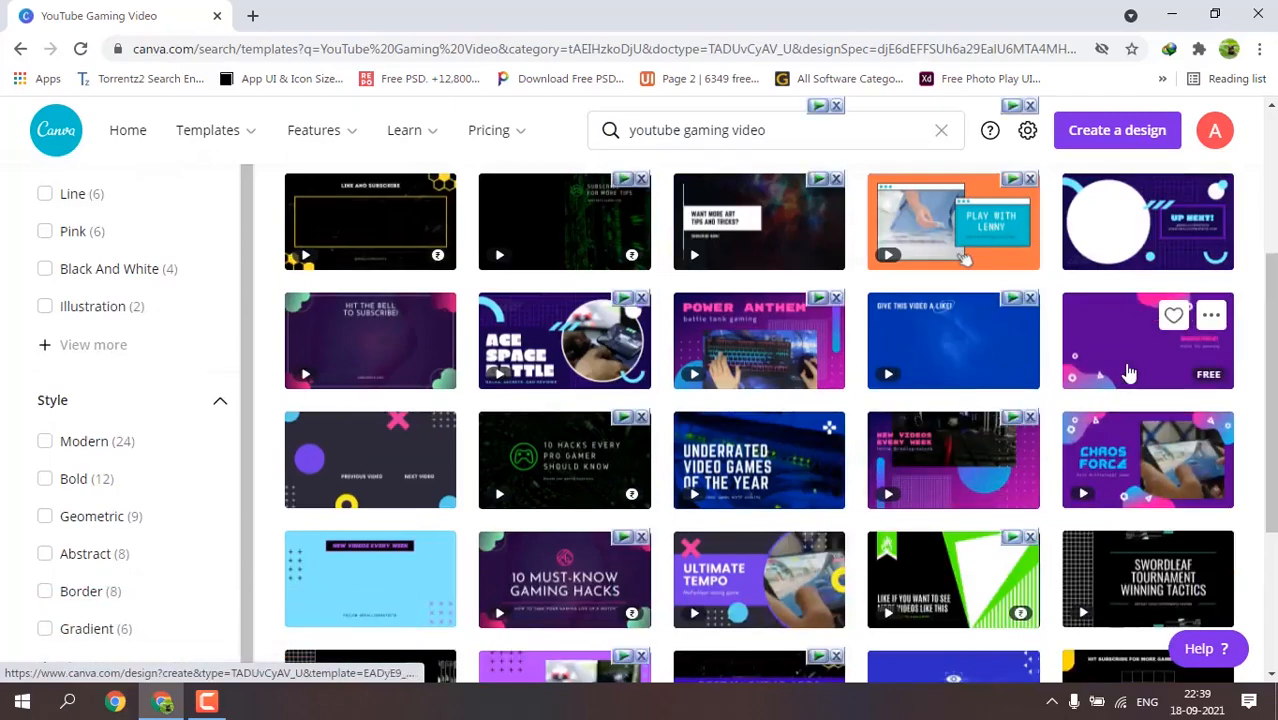
left_click(1128, 373)
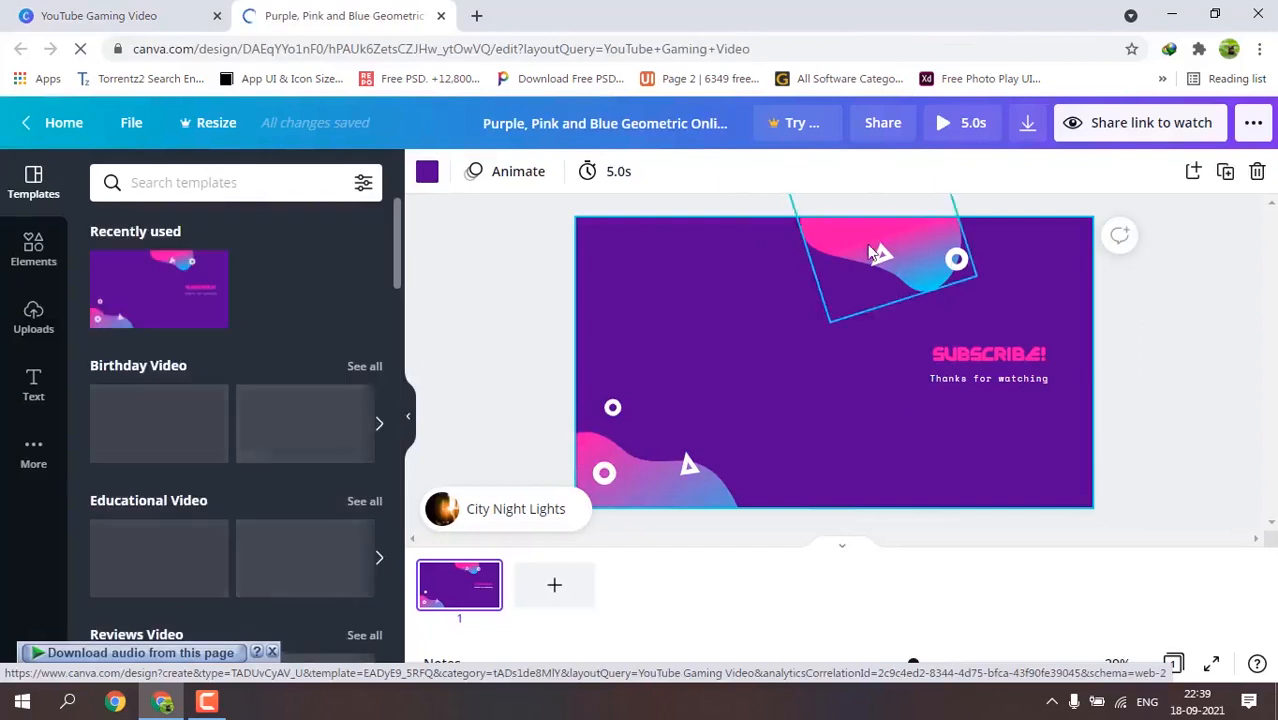
Try repositioning the white triangle and the white ring around the upper pink-blue blob.
left_click(878, 254)
left_click_drag(878, 254, 798, 260)
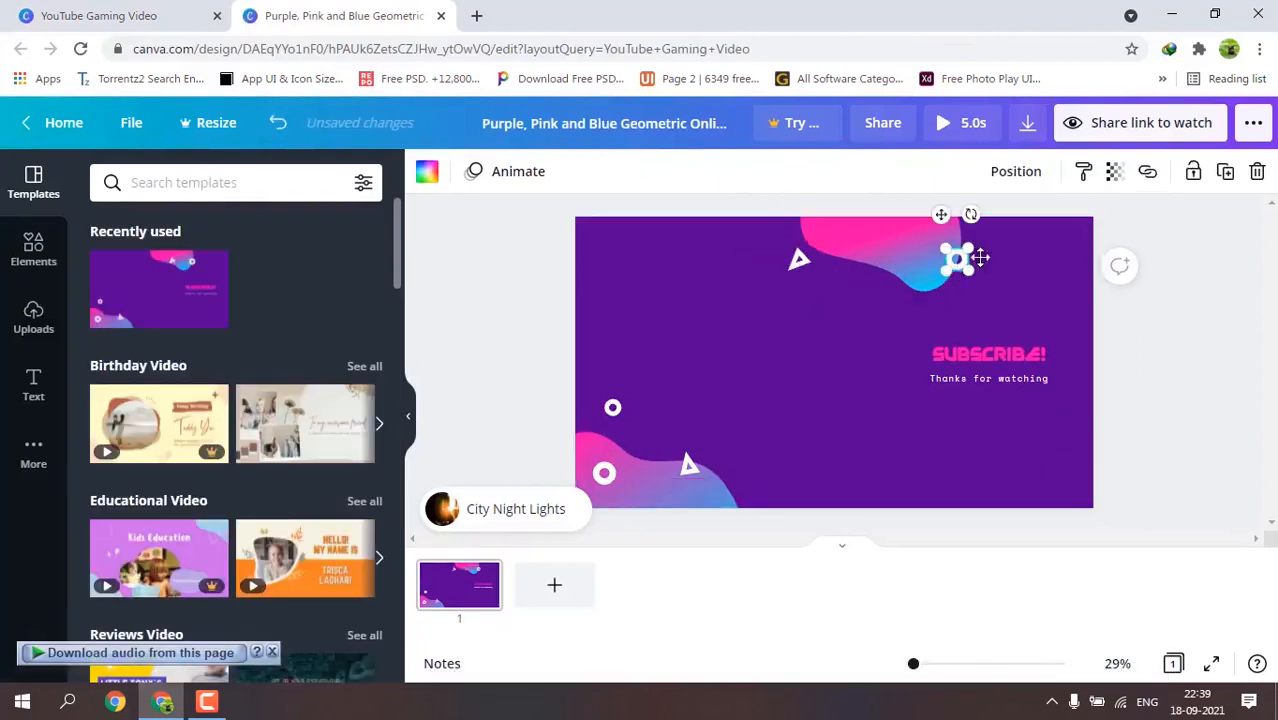
left_click_drag(958, 260, 1000, 248)
left_click(931, 262)
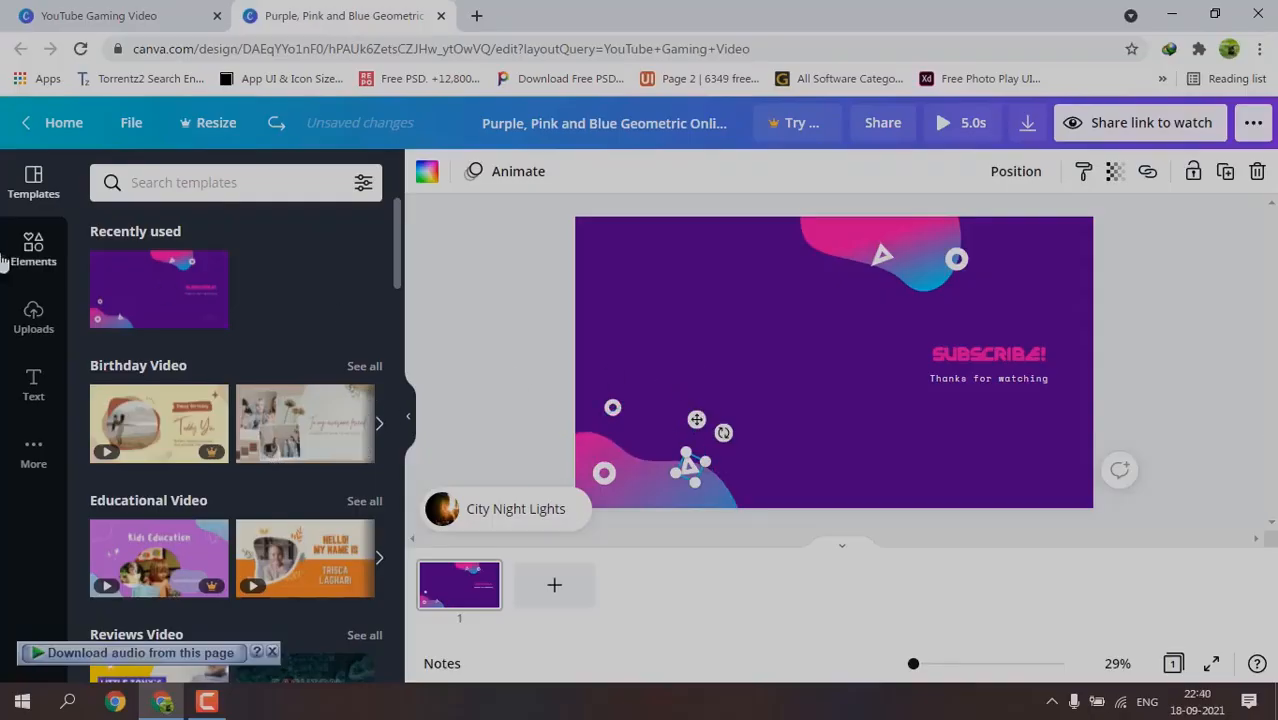
Browse the ready-made font combinations in the text library.
left_click(34, 384)
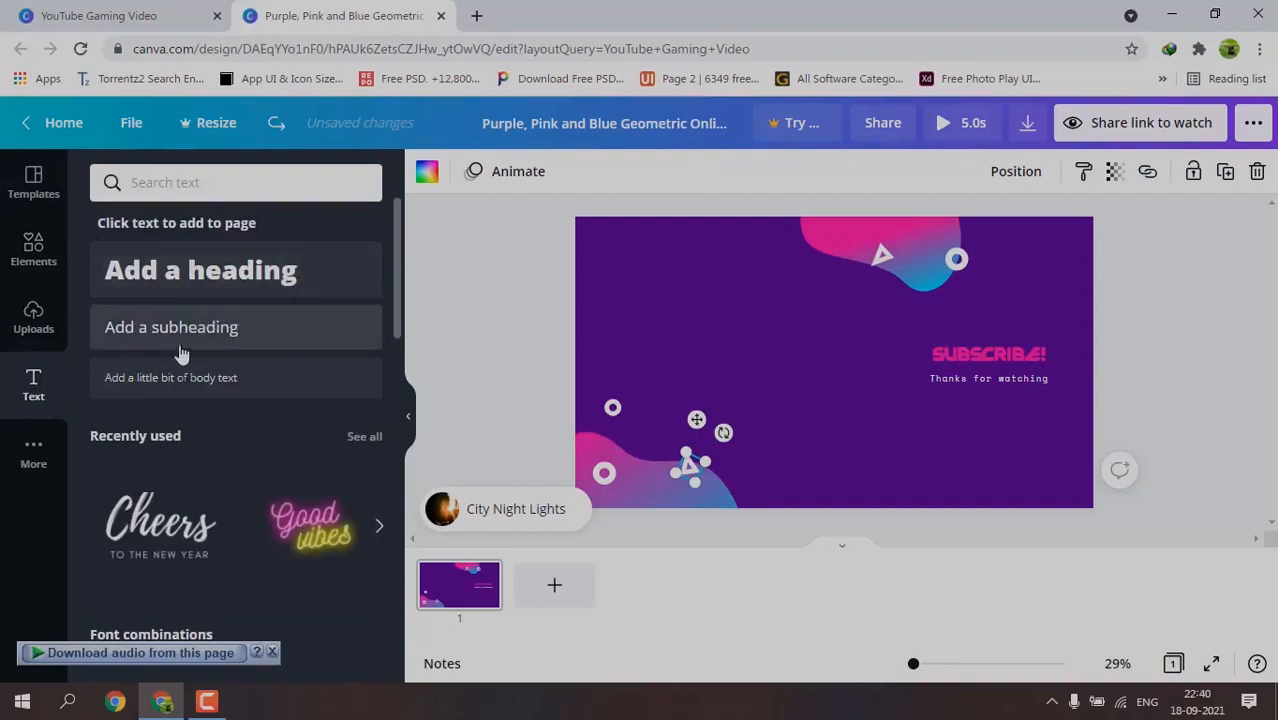
scroll(175, 455, "down", 2)
scroll(180, 470, "down", 8)
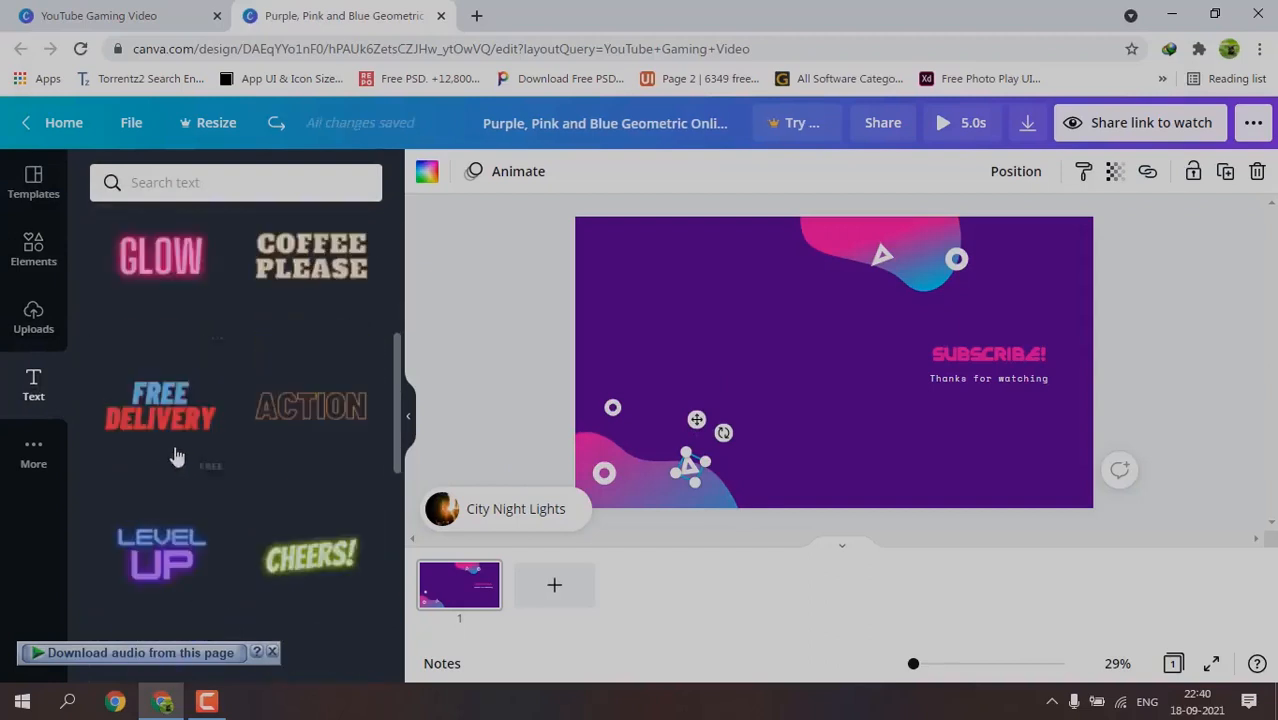
scroll(204, 515, "down", 1)
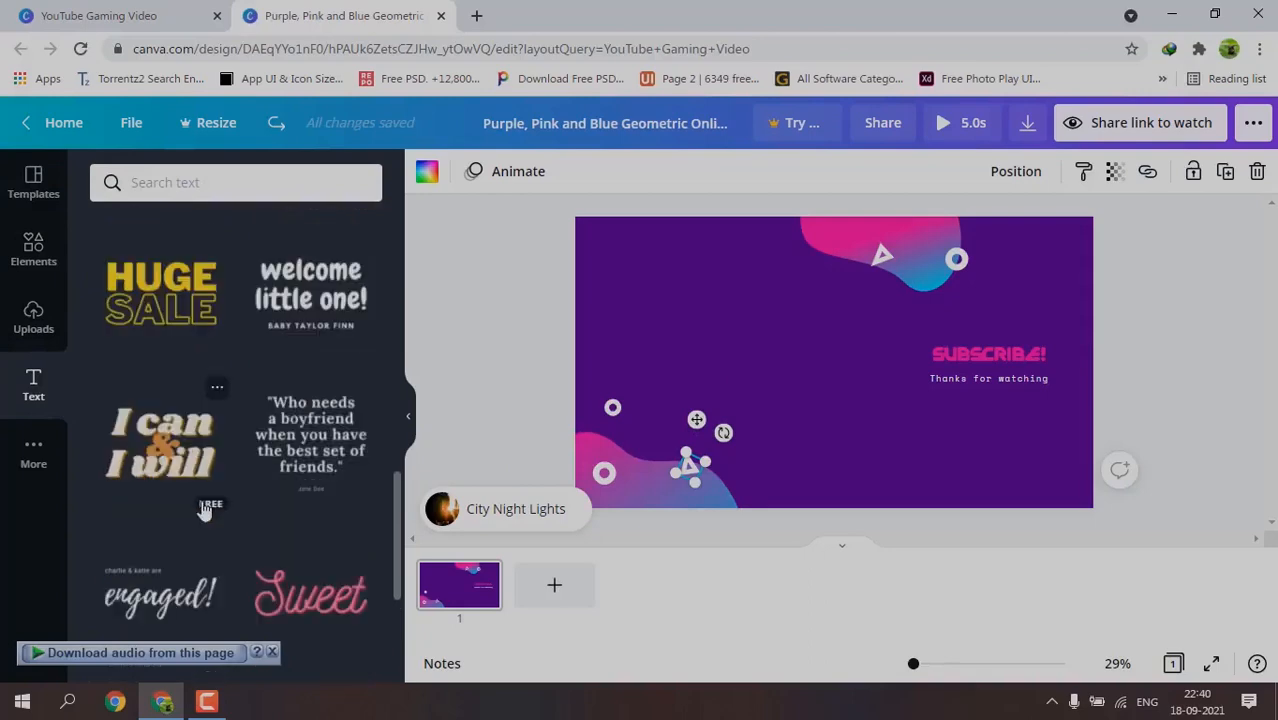
scroll(236, 492, "down", 7)
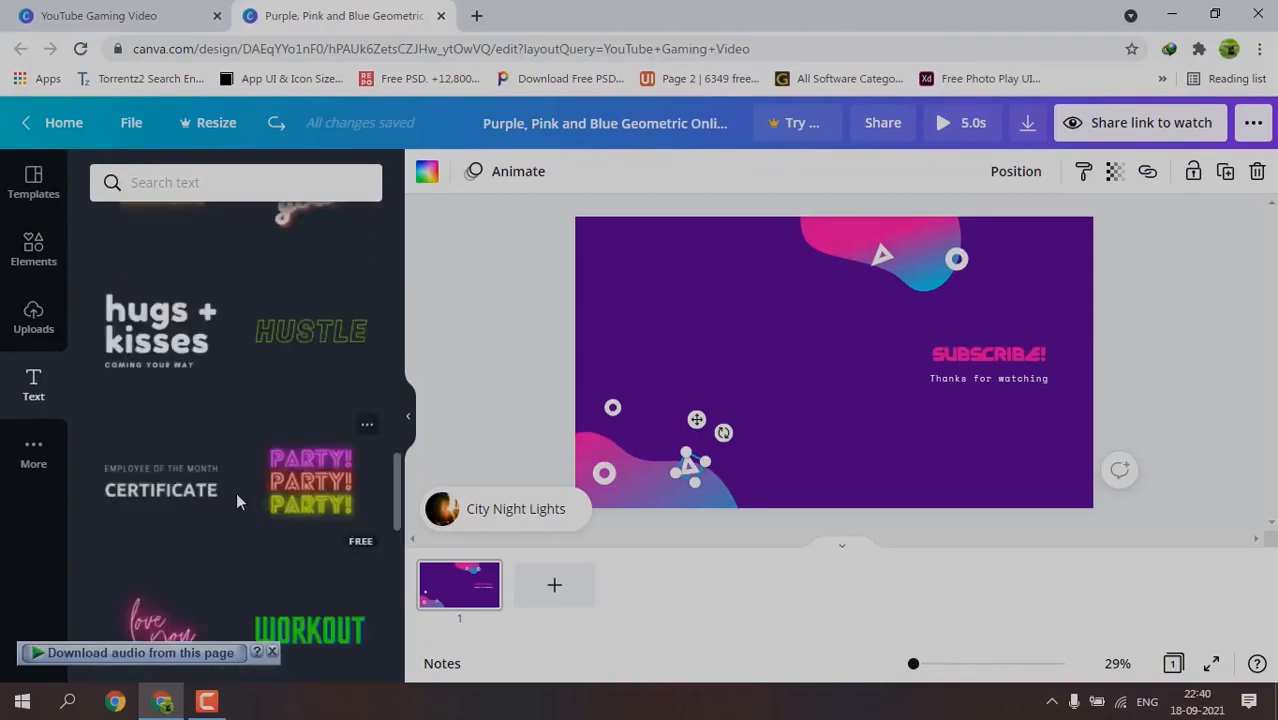
scroll(234, 487, "down", 5)
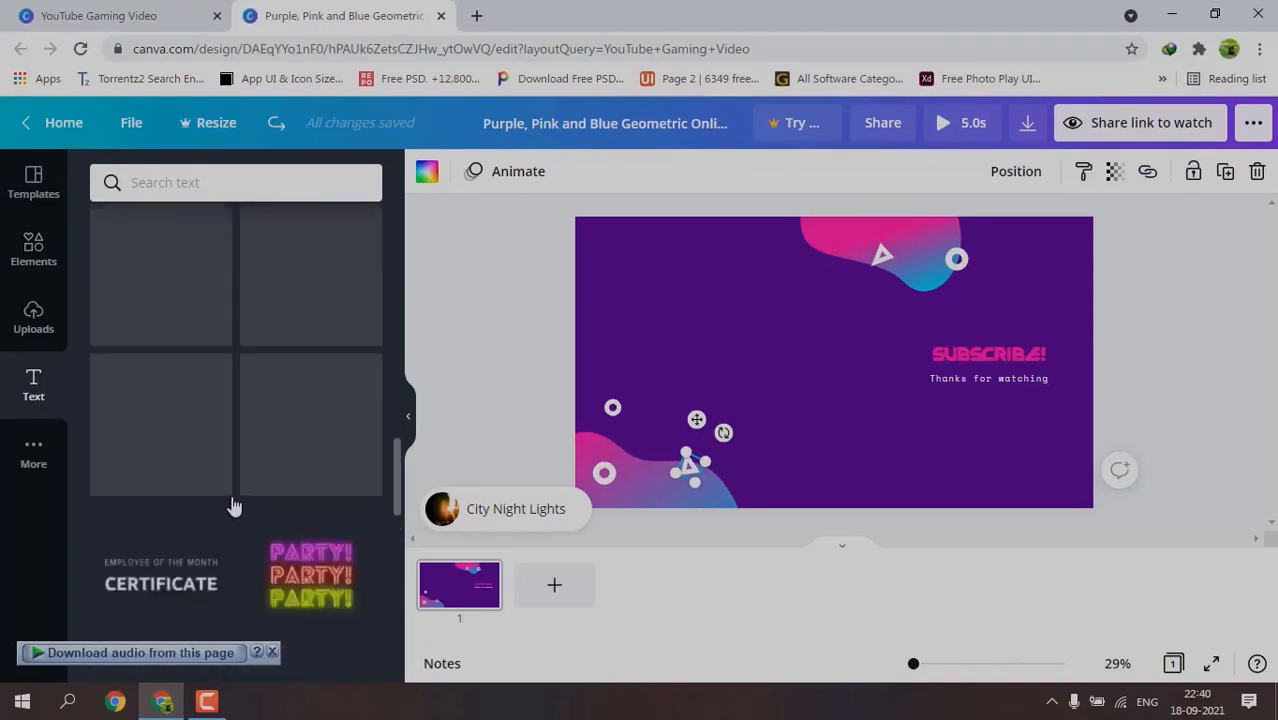
scroll(231, 496, "up", 15)
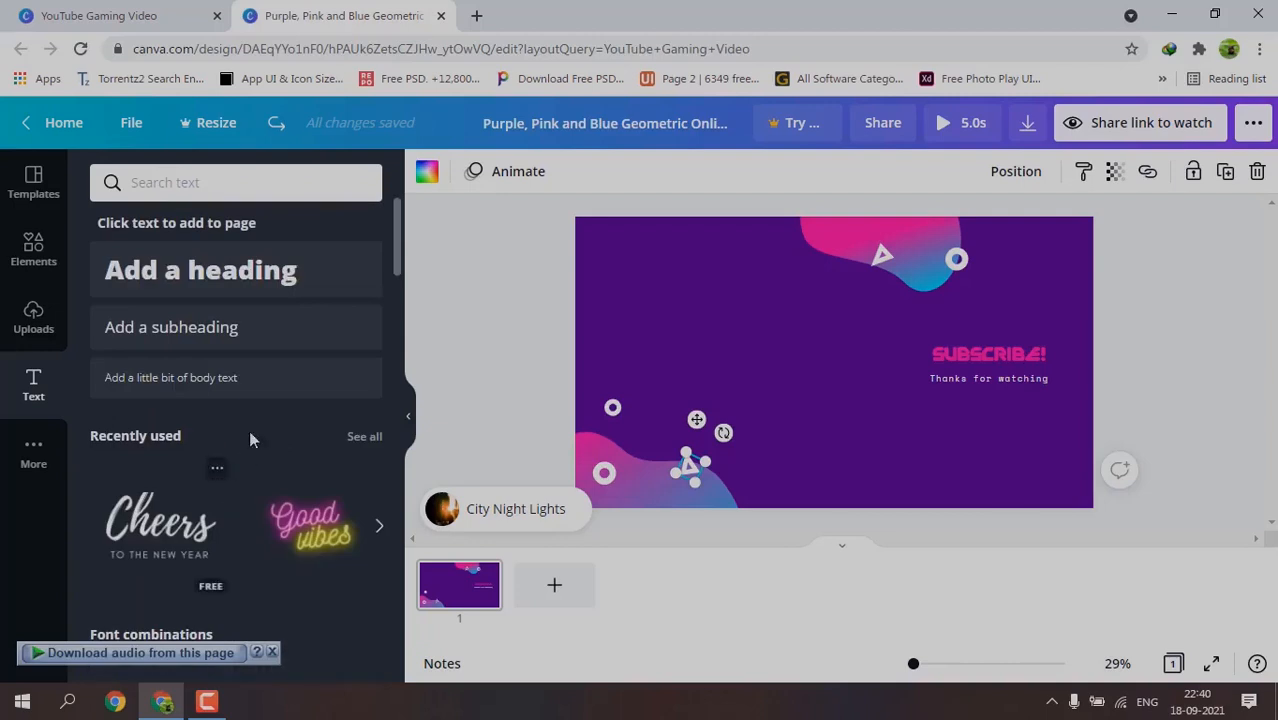
Add the heading "How to Create Youtube Title" on two lines and remove the "SUBSCRIBE!" and "Thanks for watching" texts.
left_click(262, 287)
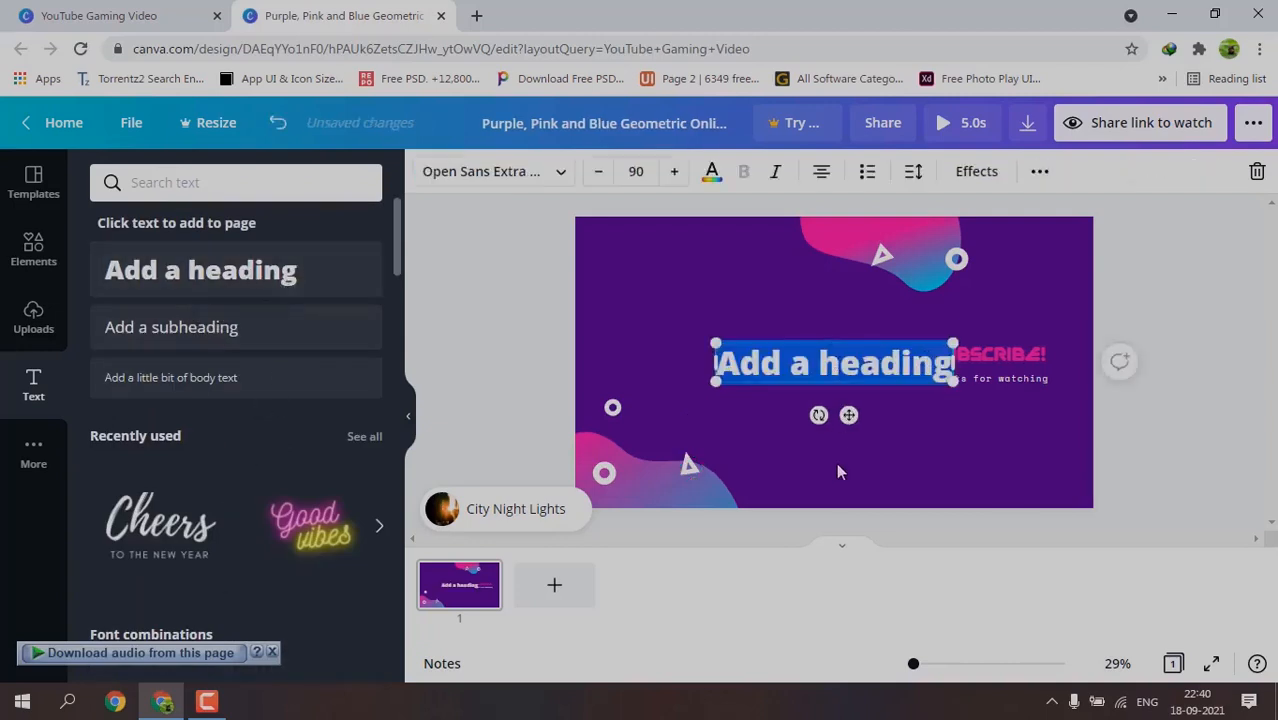
key("BackSpace")
type("How to")
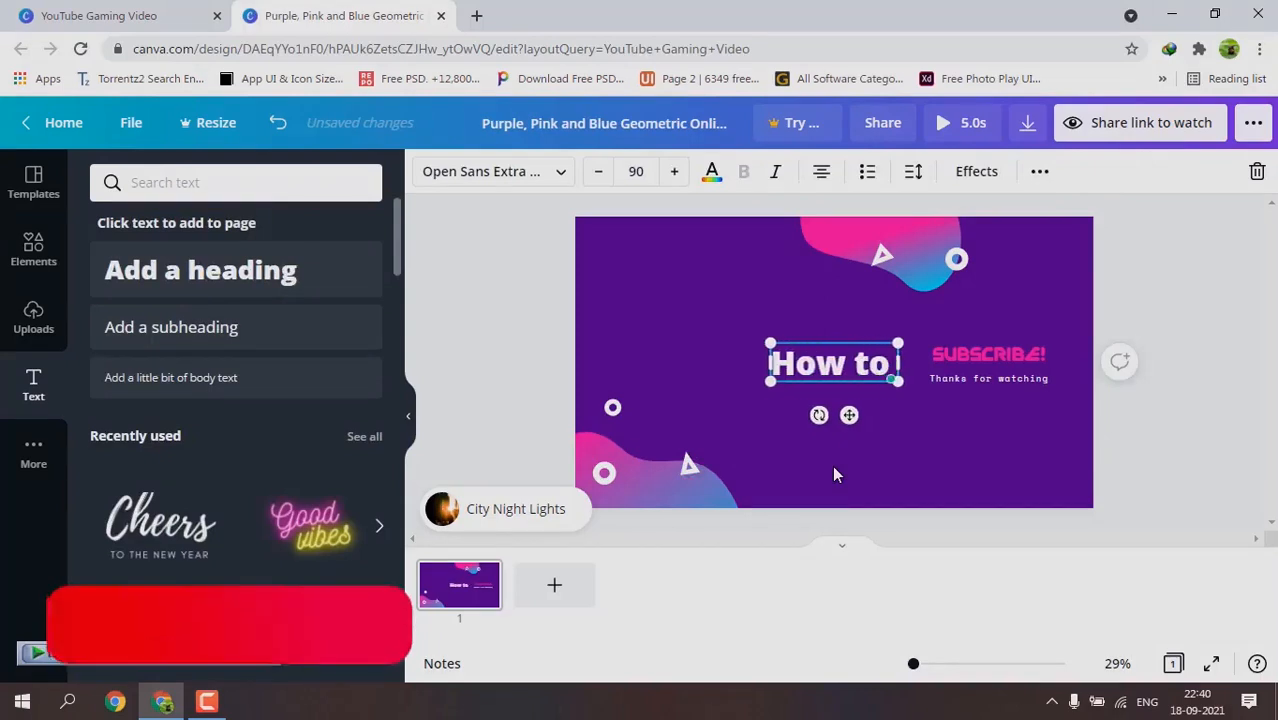
type(" Creat")
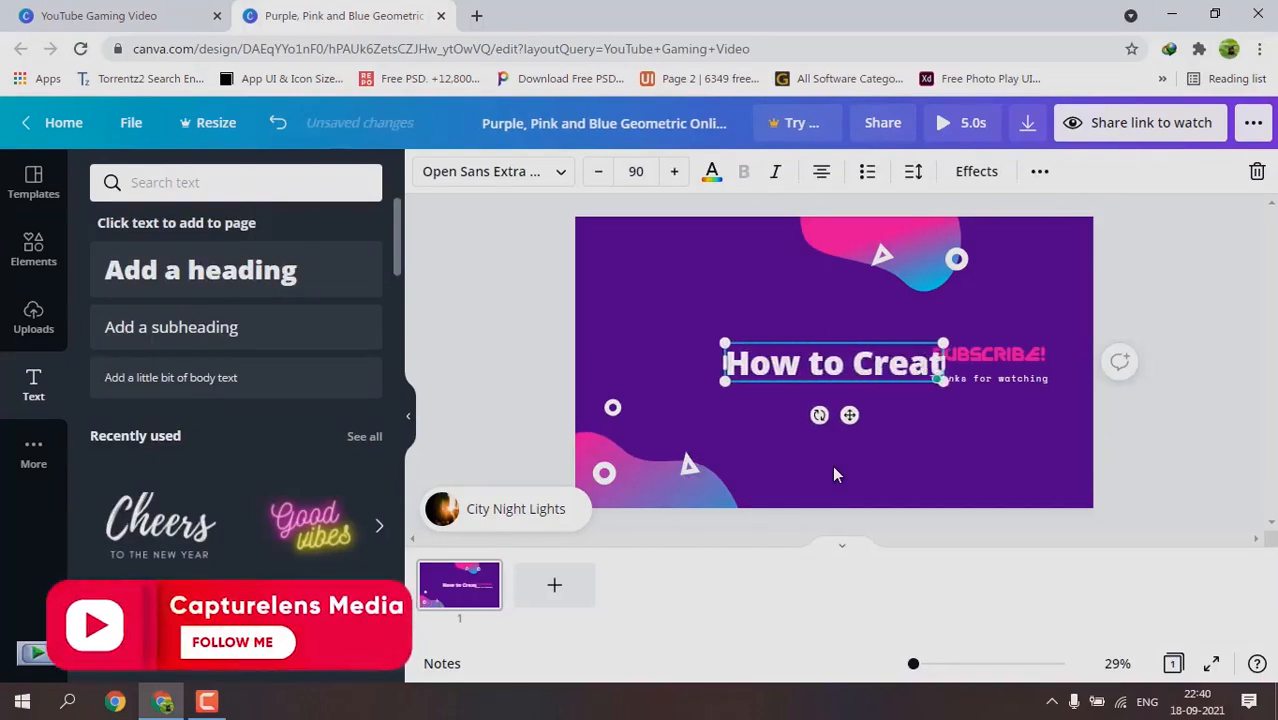
type("e Yout")
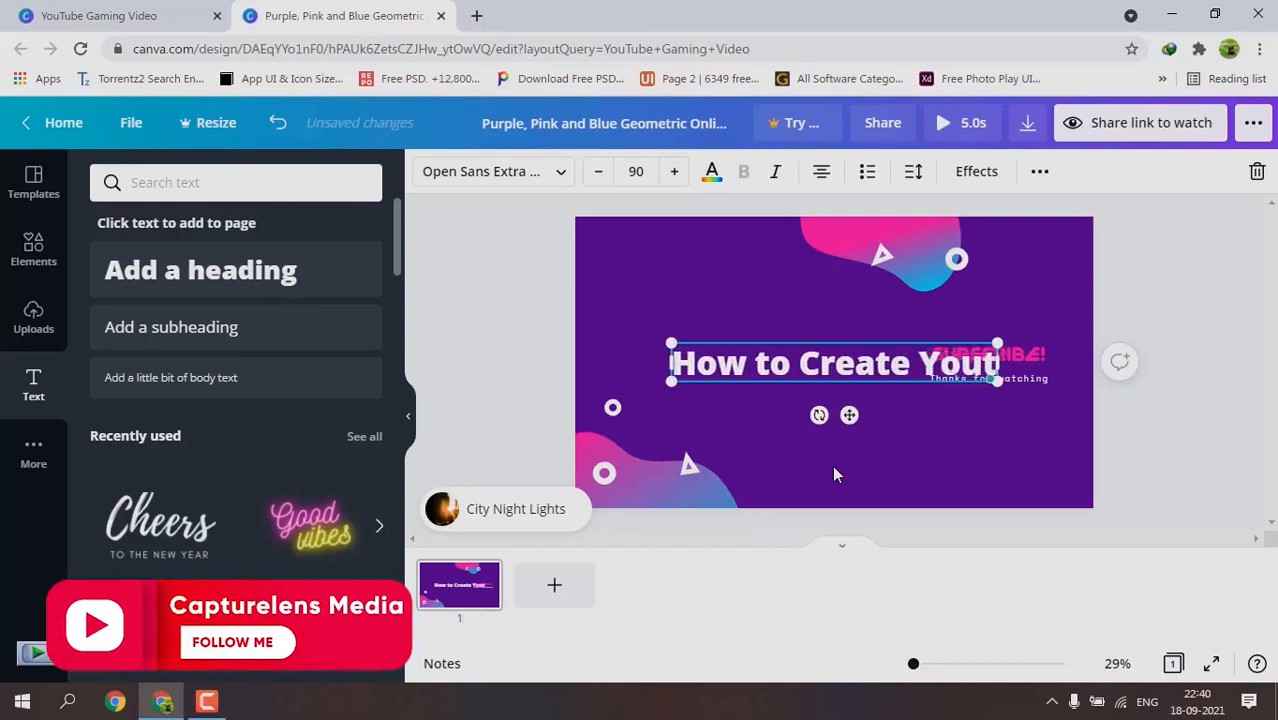
type("ube Title")
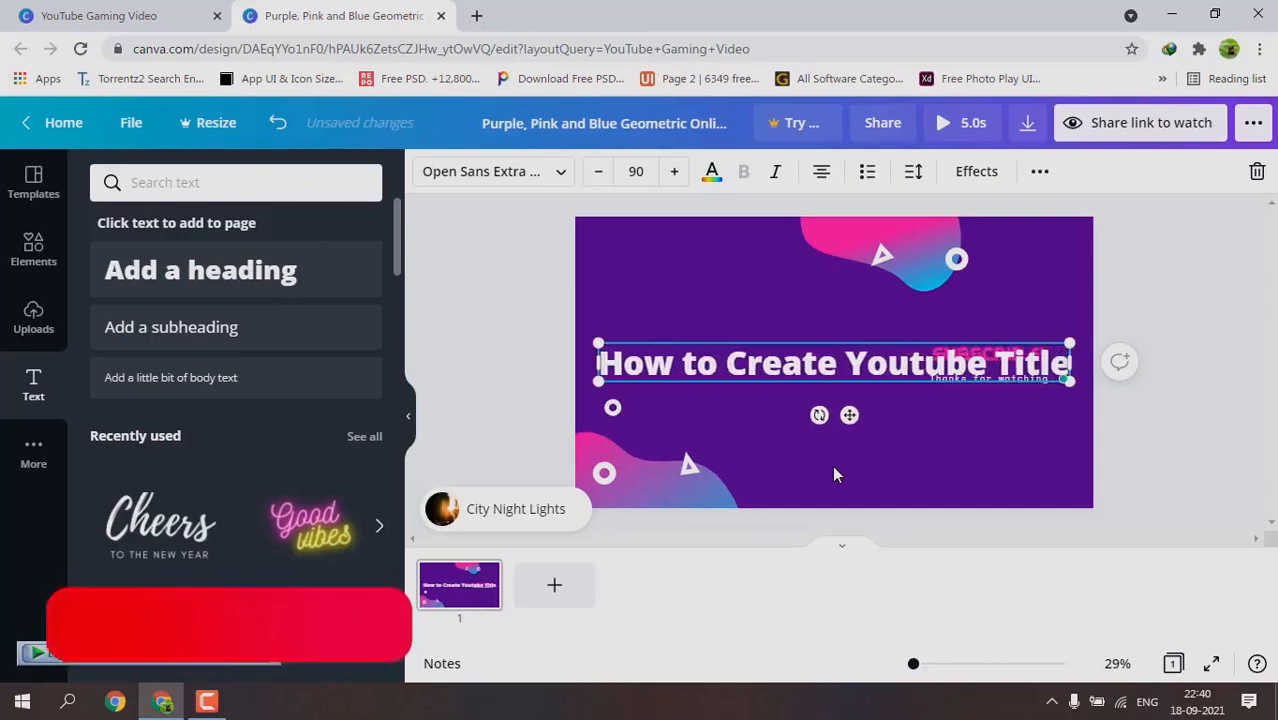
left_click(913, 367)
left_click(1057, 382)
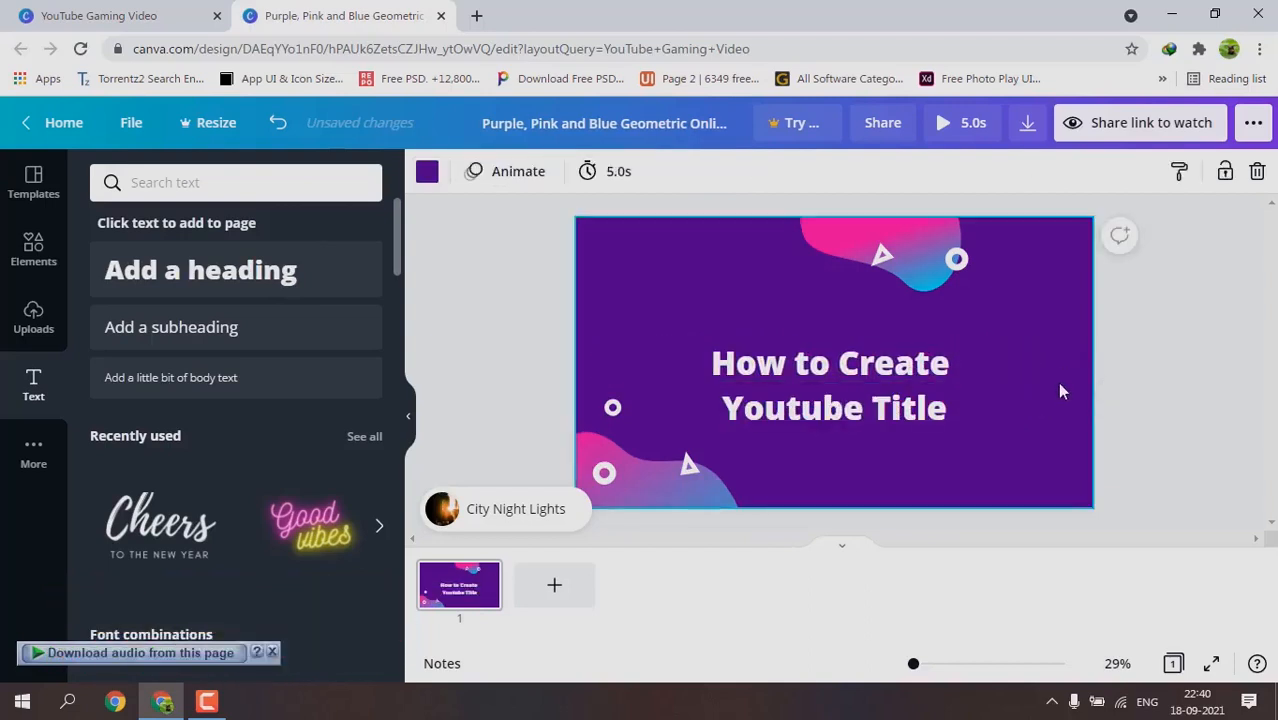
Enlarge the two-line heading and shift it slightly upward on the page.
left_click(879, 388)
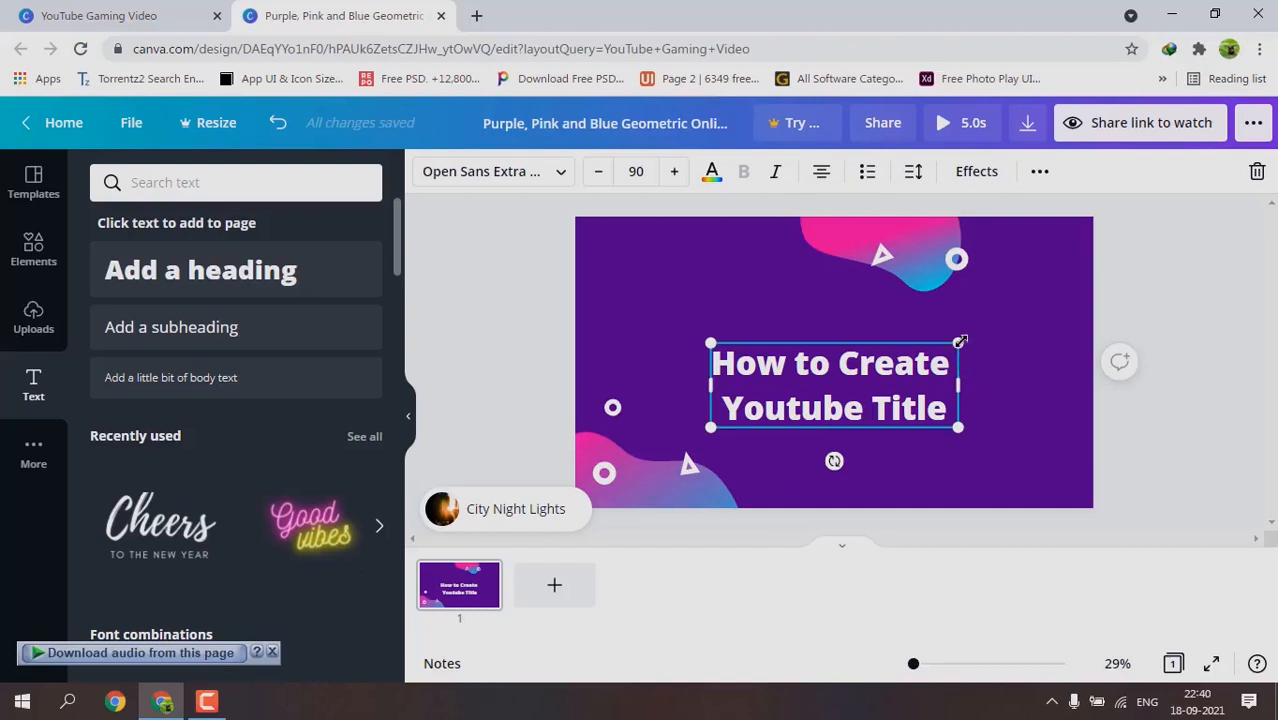
left_click_drag(960, 342, 1017, 321)
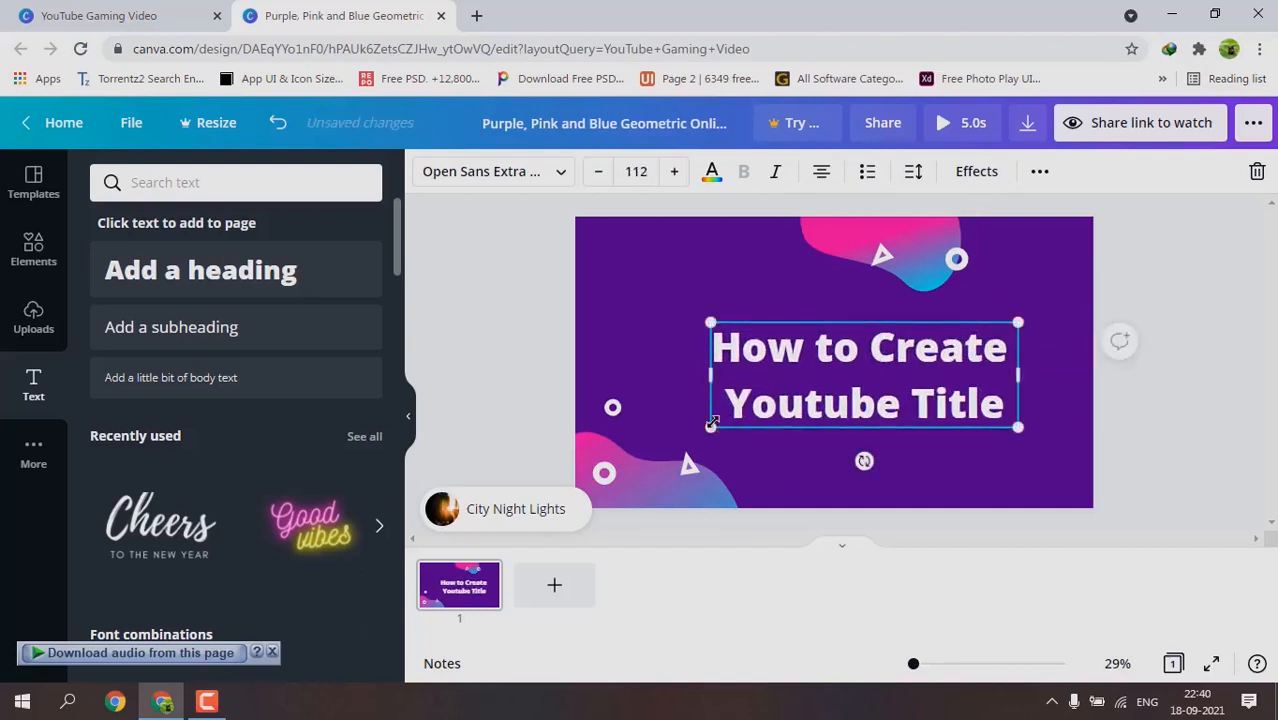
left_click_drag(712, 422, 665, 448)
left_click_drag(802, 360, 806, 338)
left_click(1094, 463)
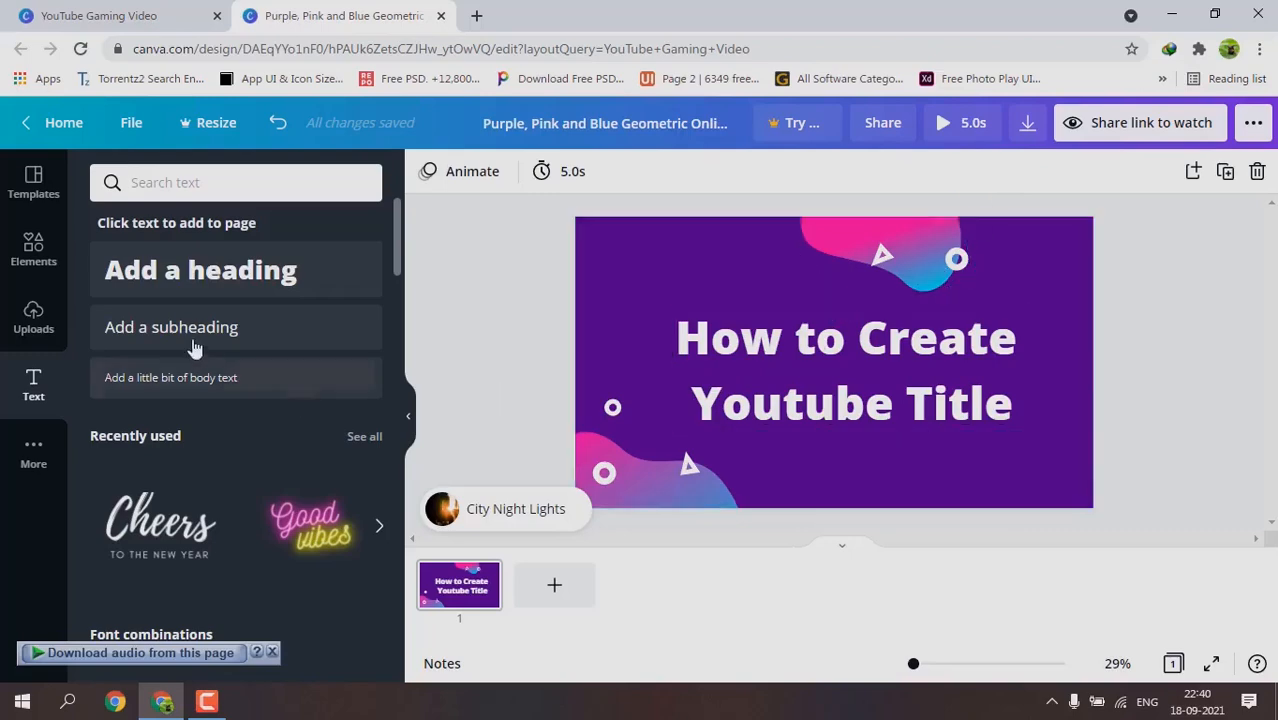
Browse the elements library's photos, videos, audio, charts and frames.
left_click(38, 255)
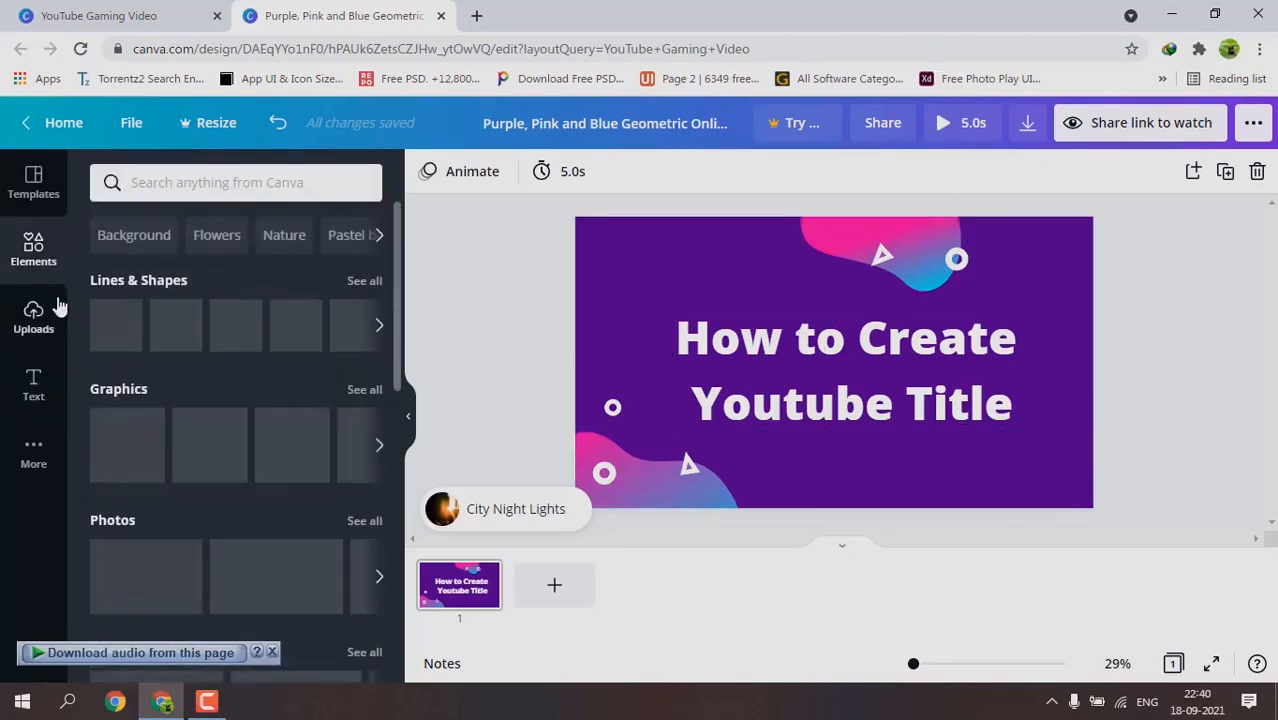
scroll(185, 499, "down", 3)
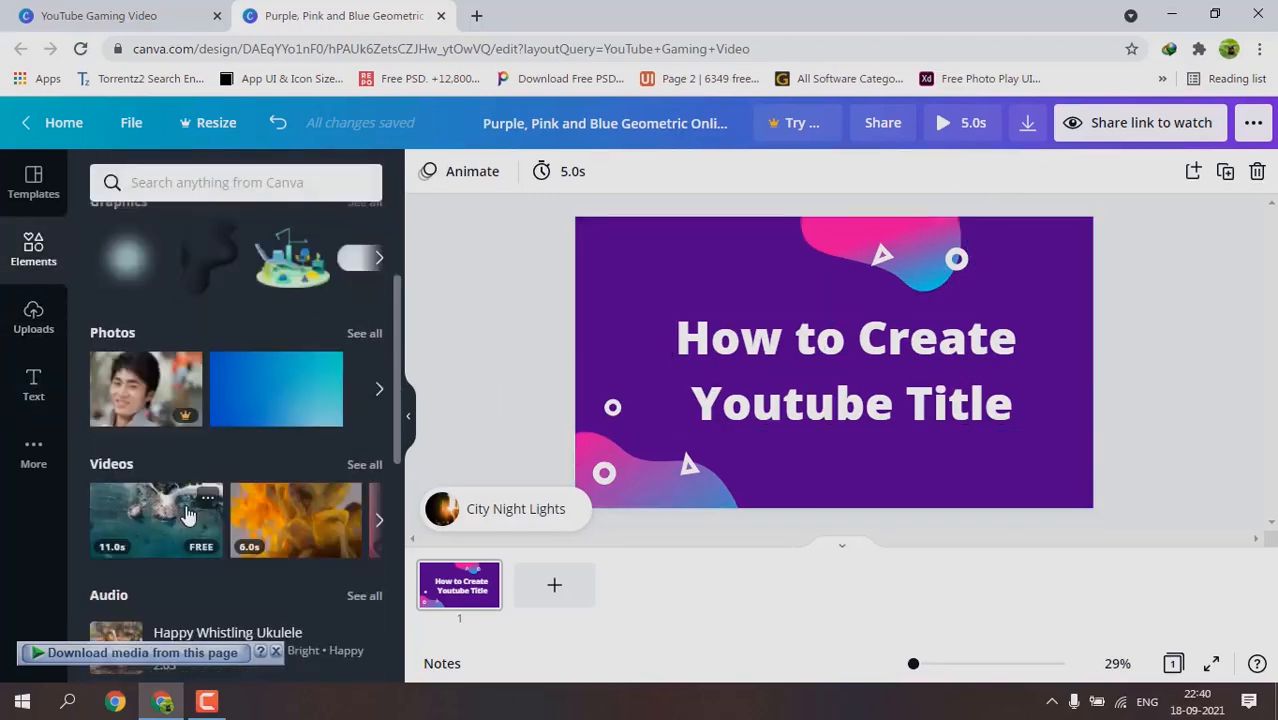
left_click(380, 430)
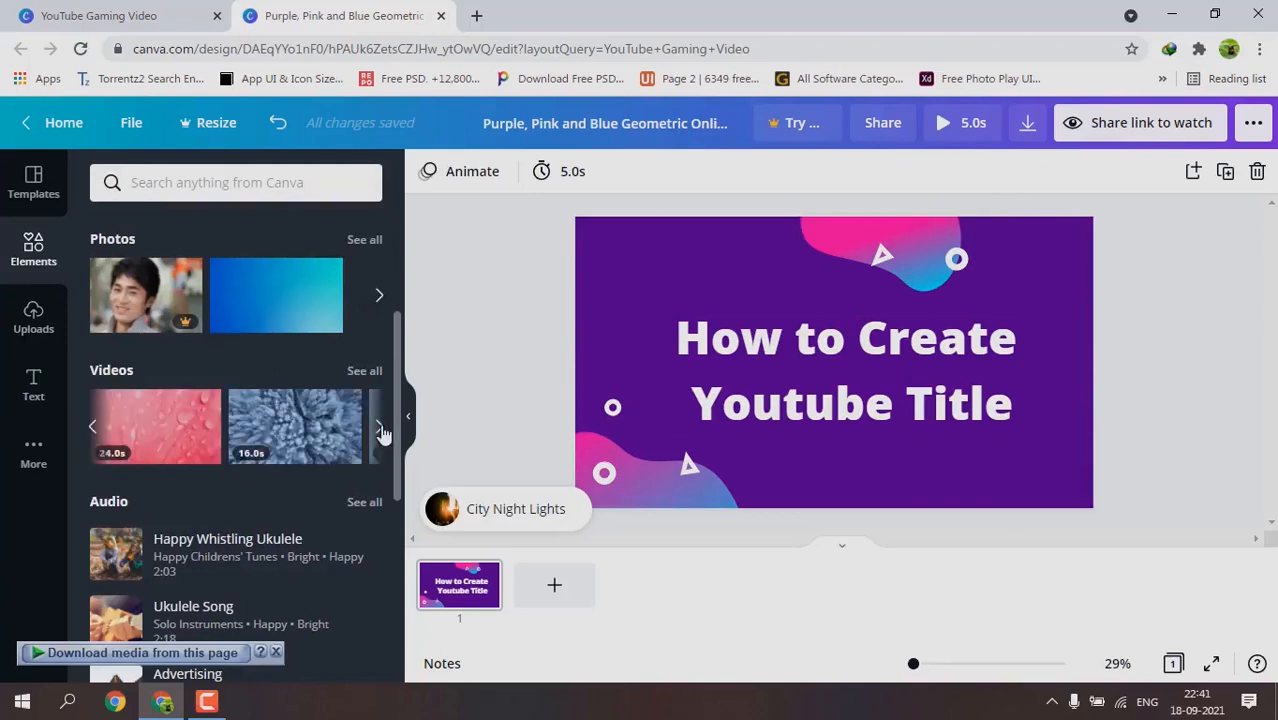
left_click(380, 430)
left_click(380, 430)
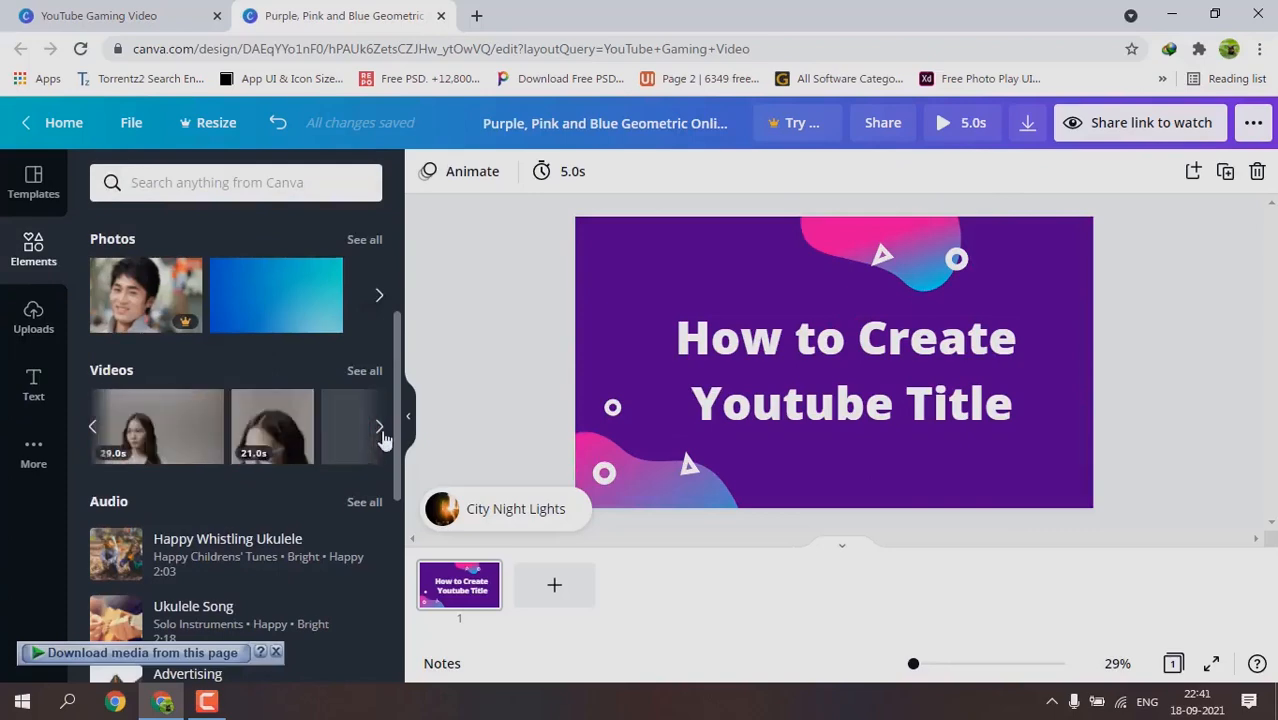
scroll(236, 517, "down", 5)
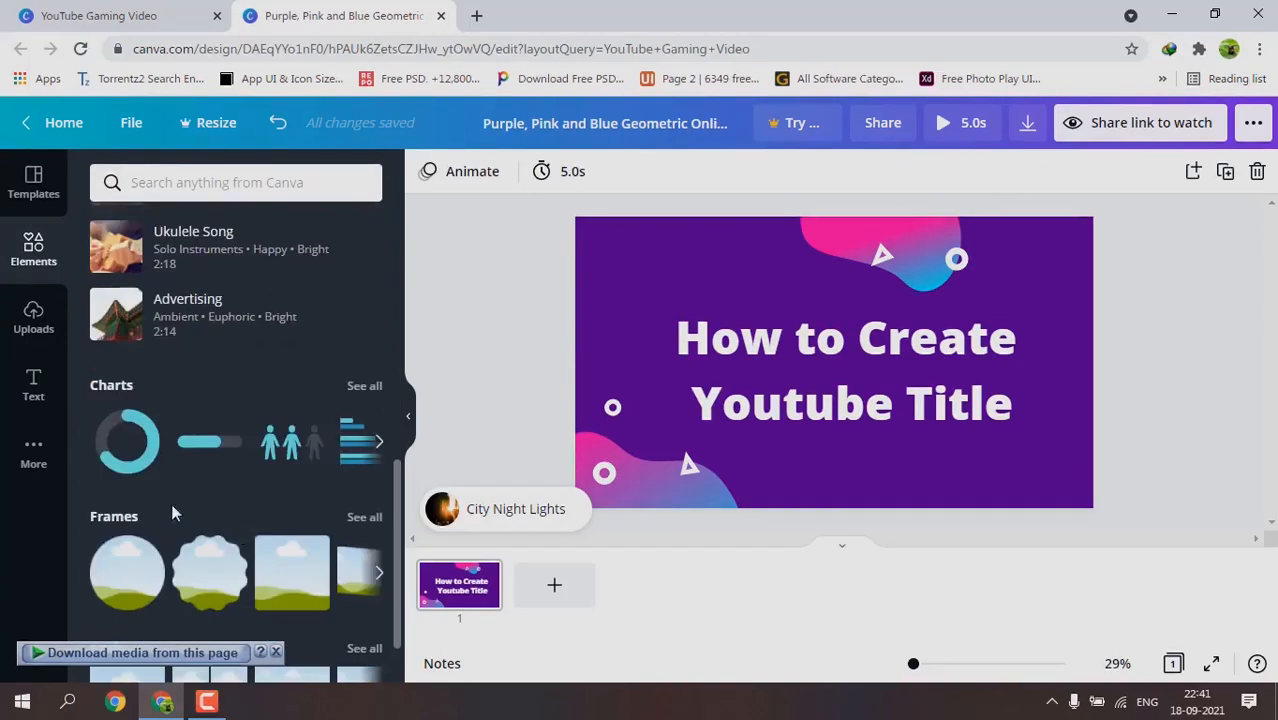
Replace the page background with the recently used purple-to-teal polygon image.
left_click(33, 455)
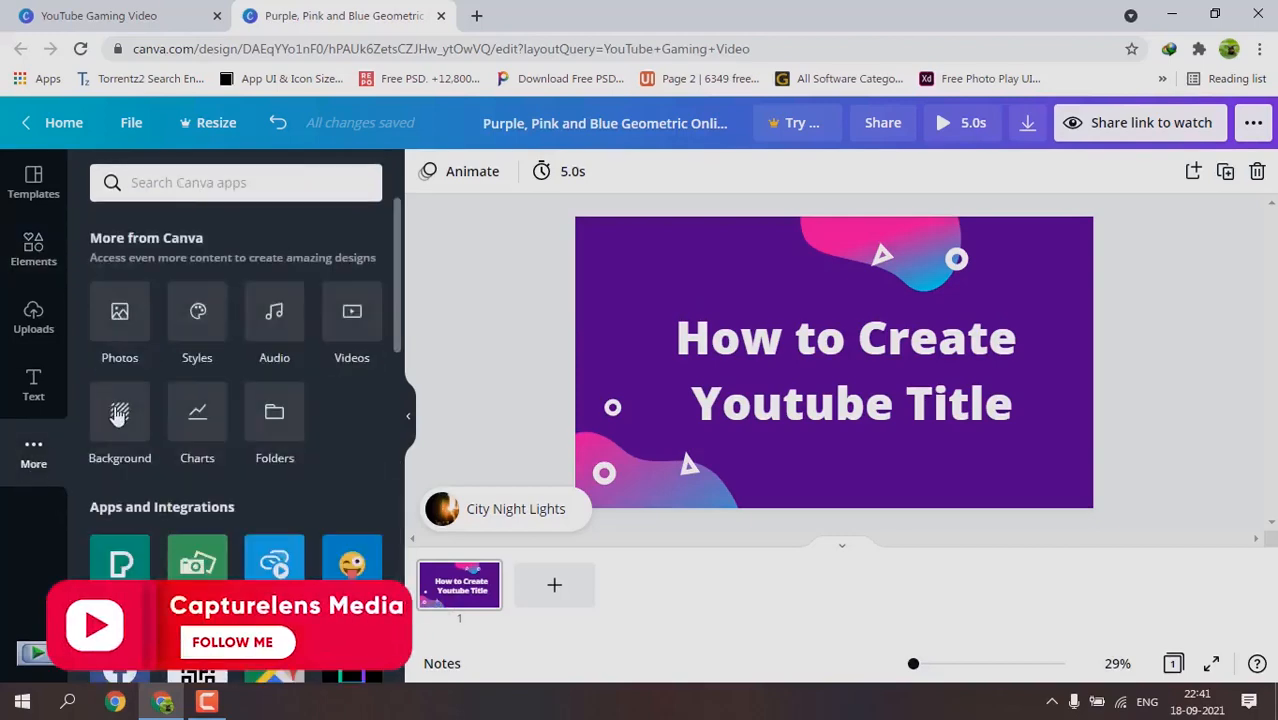
left_click(119, 415)
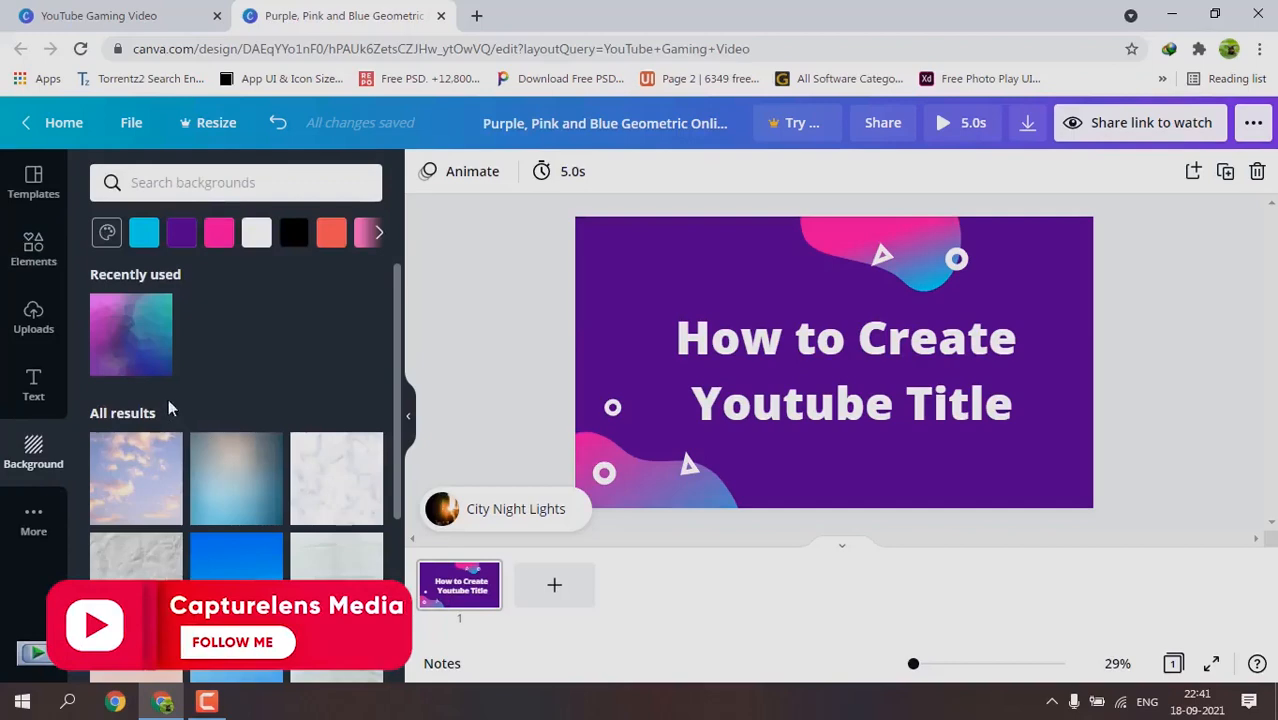
left_click(110, 340)
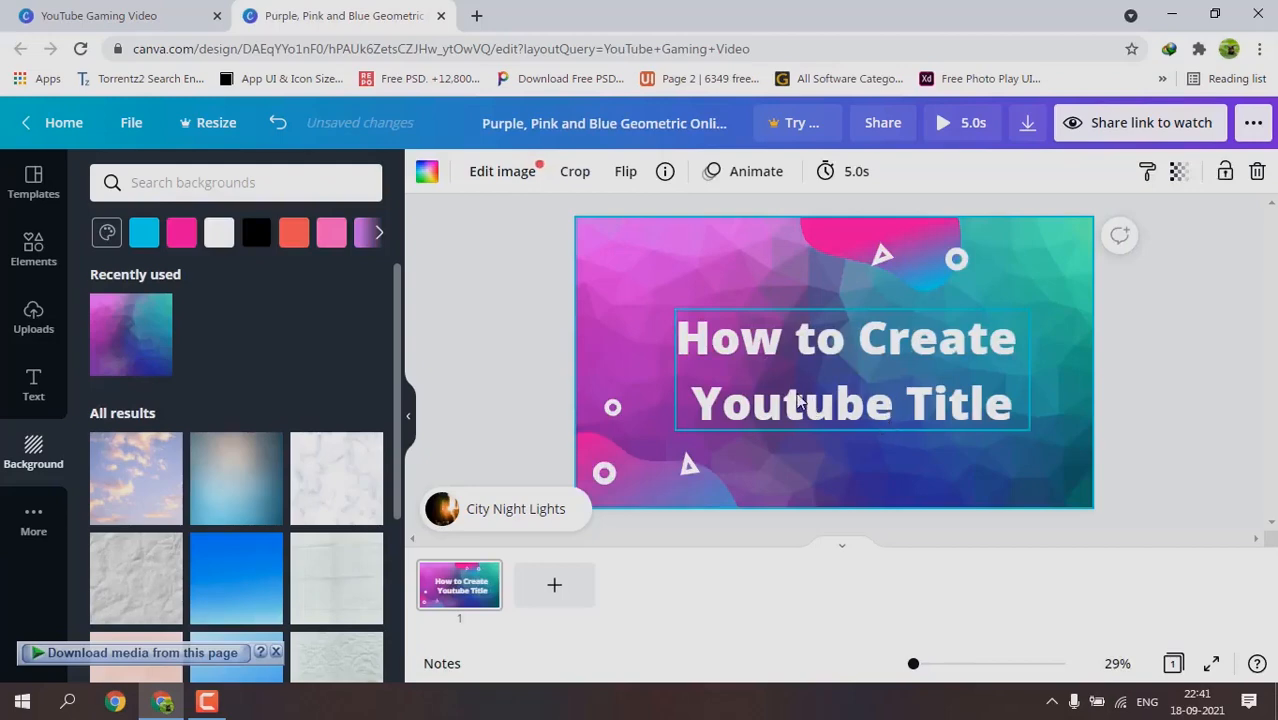
left_click(1167, 399)
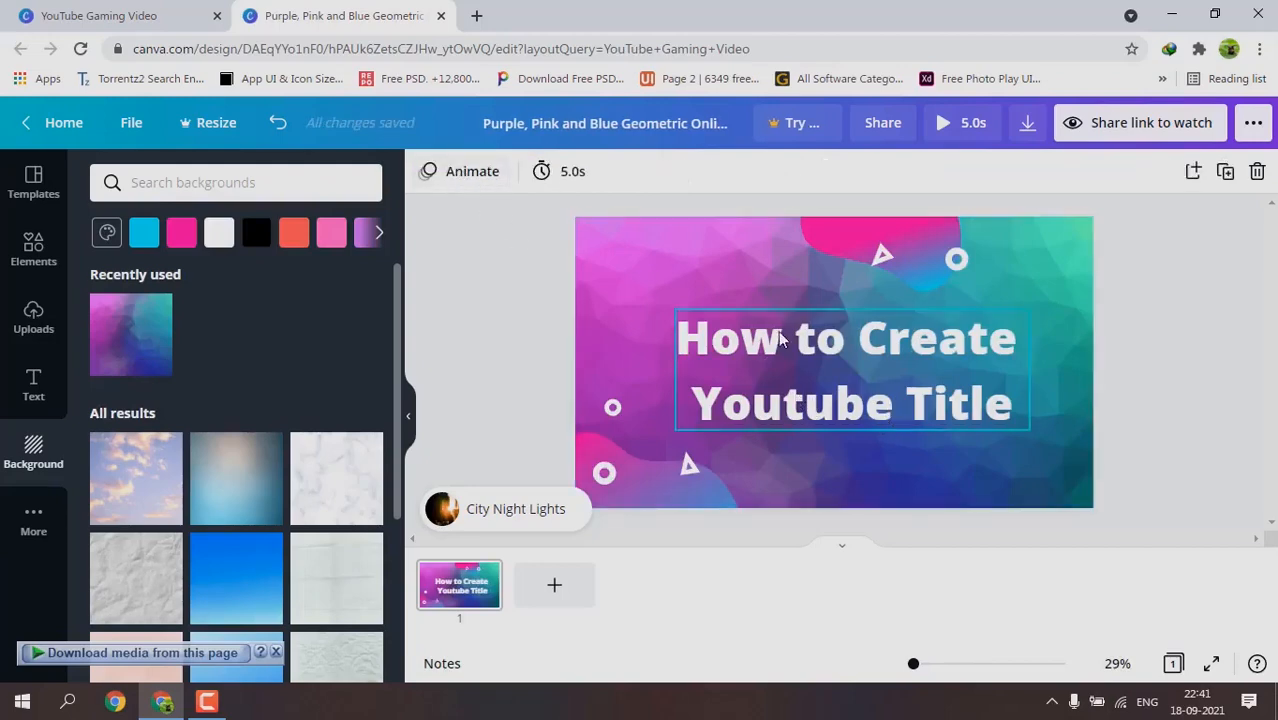
Preview the page animations and apply the Block animation to the page.
left_click(472, 173)
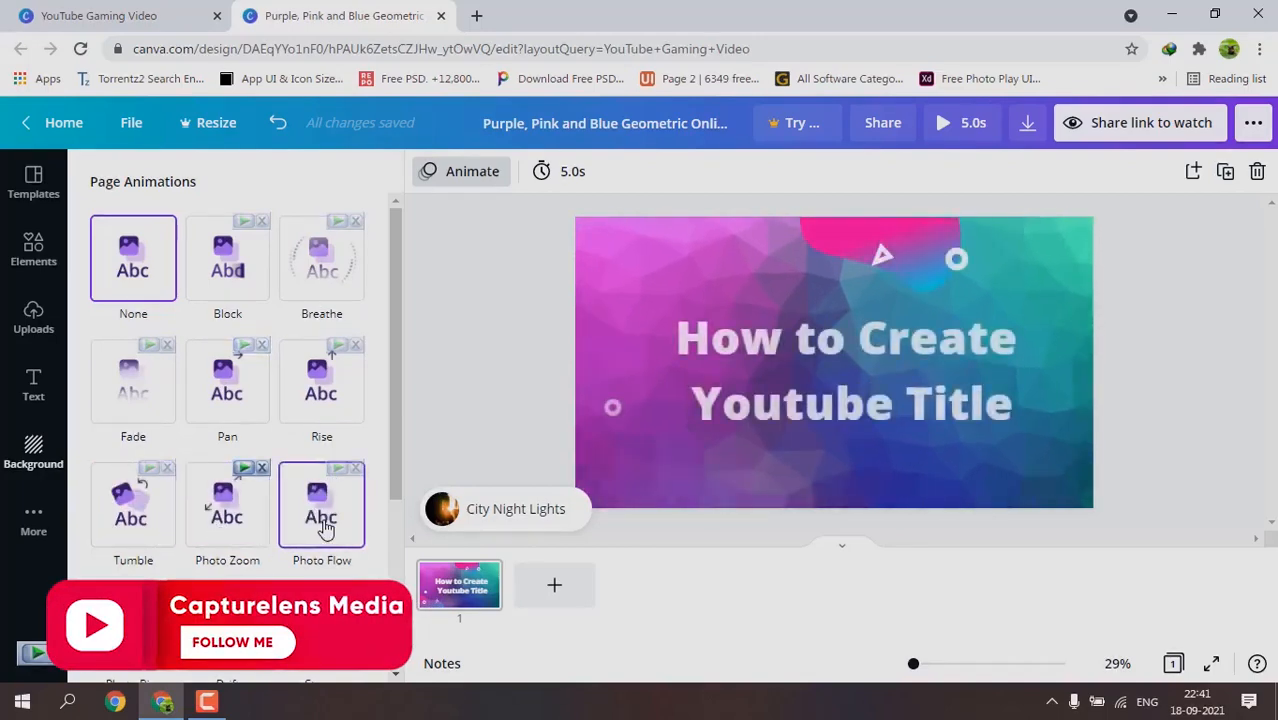
scroll(320, 515, "down", 2)
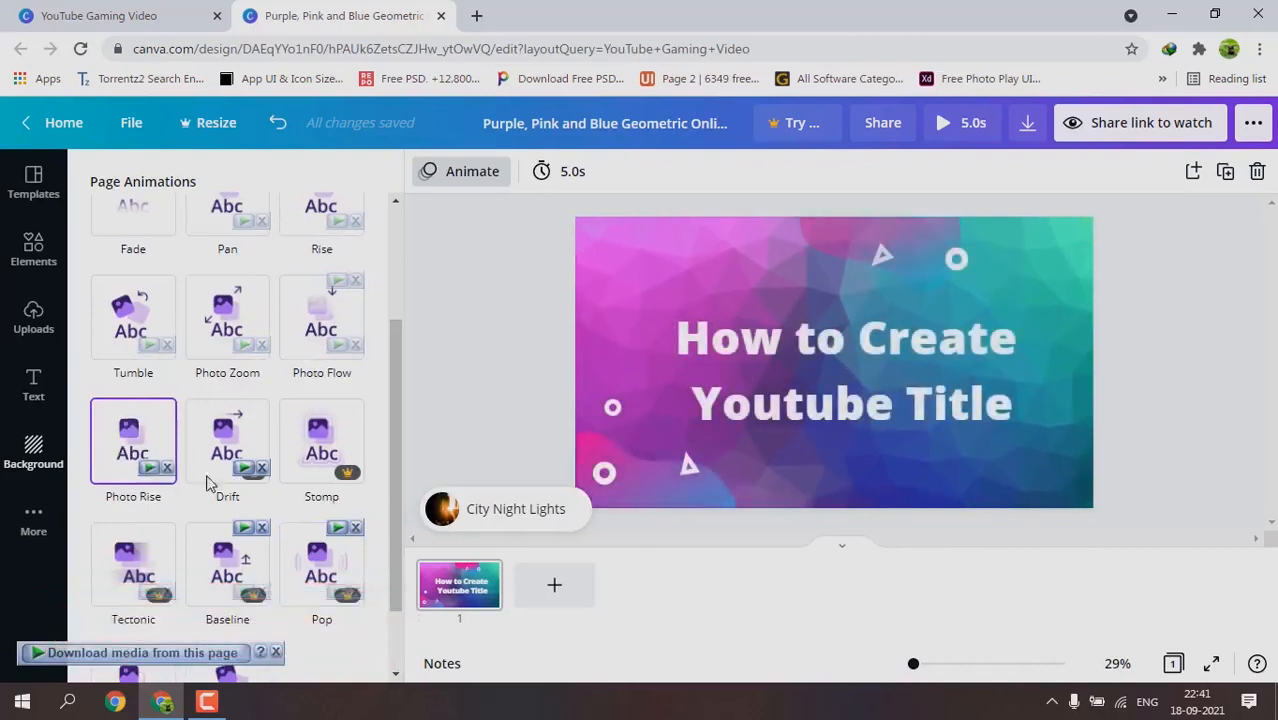
scroll(200, 520, "down", 2)
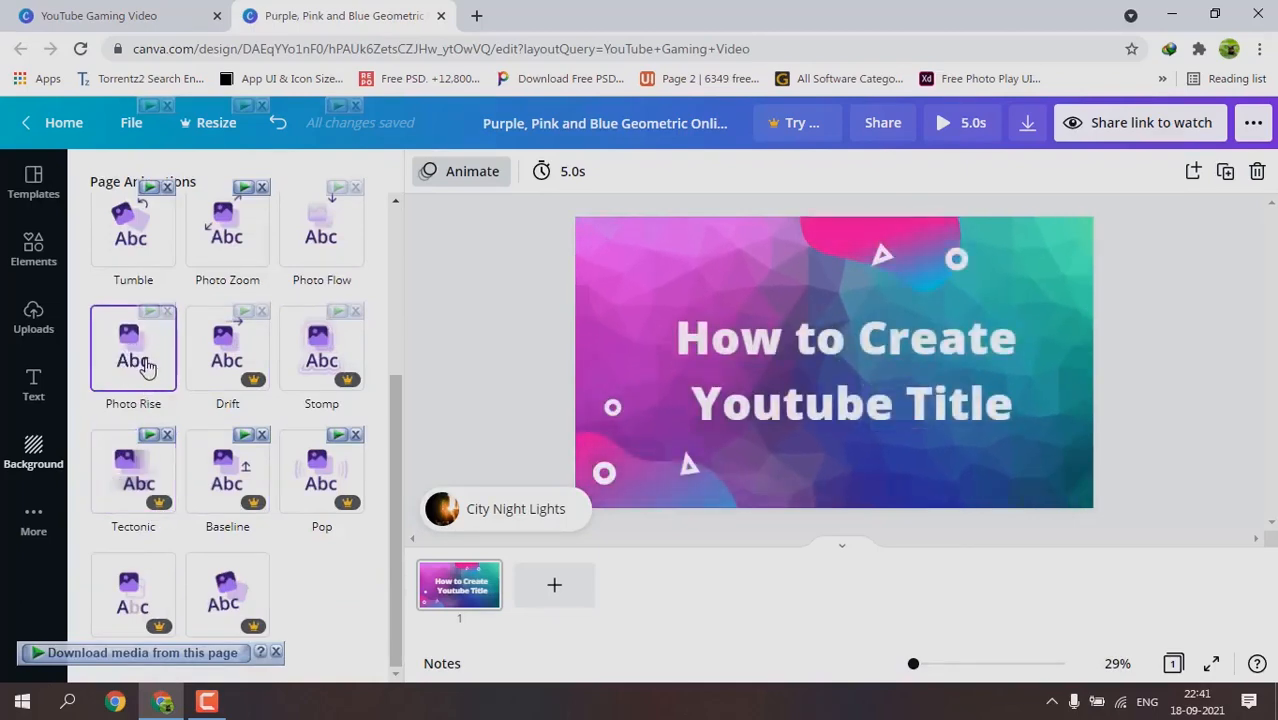
scroll(235, 290, "up", 3)
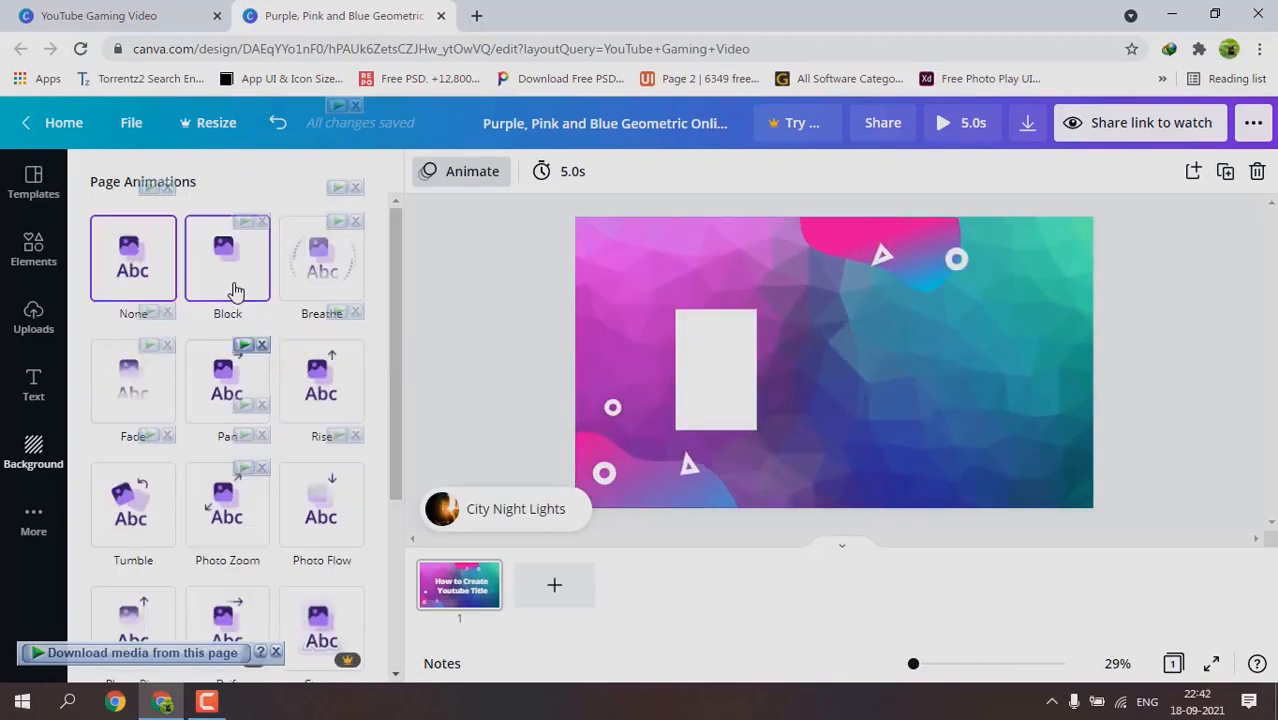
left_click(235, 290)
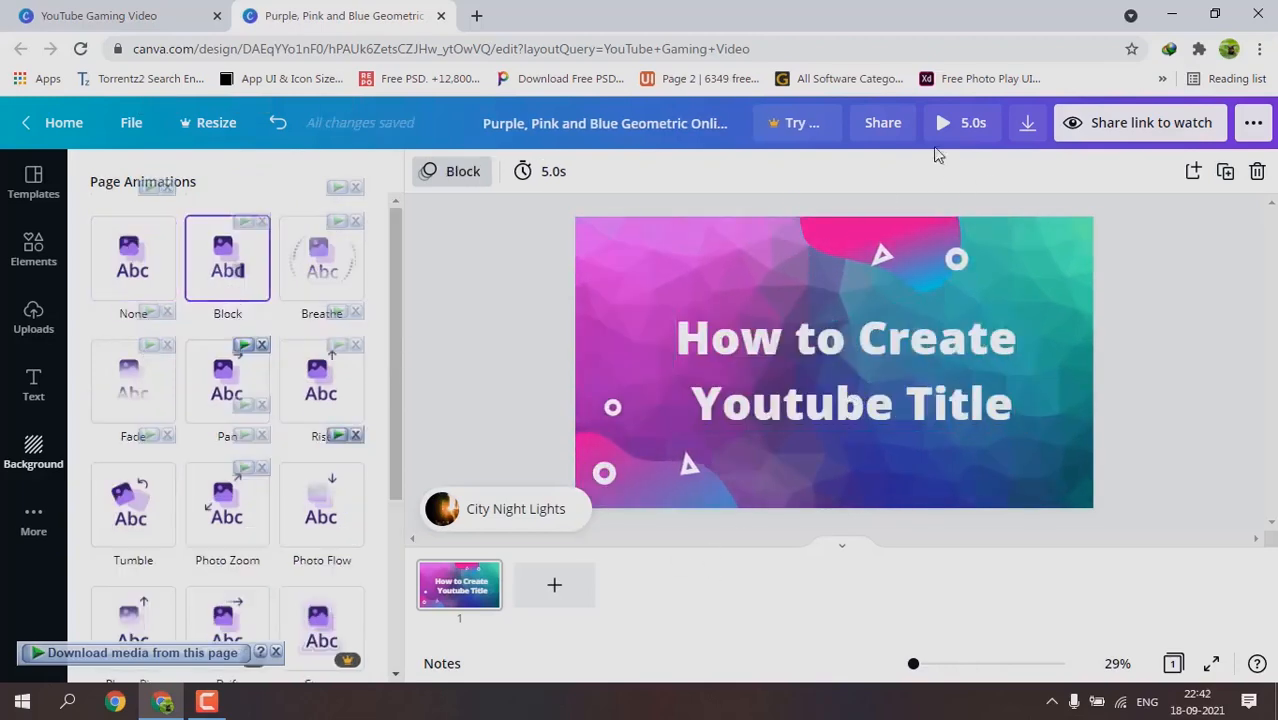
Play back the animated title page in the full preview and return to the editor.
left_click(953, 124)
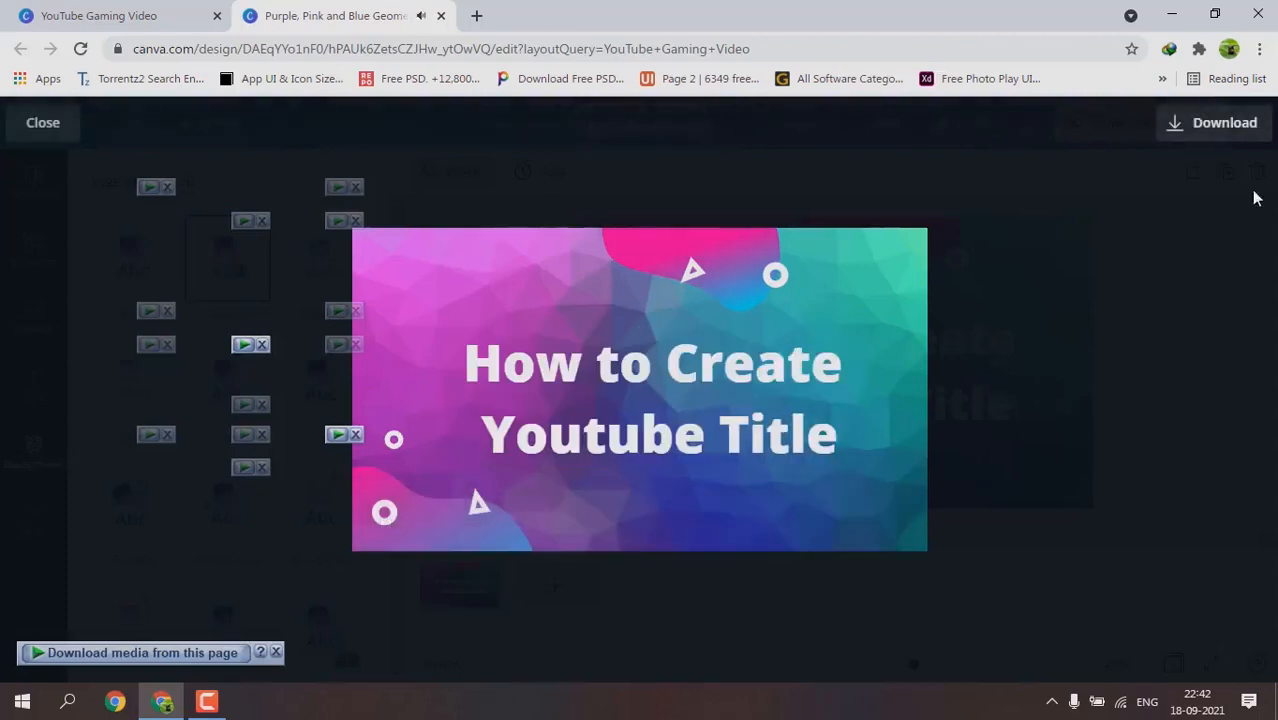
key("Escape")
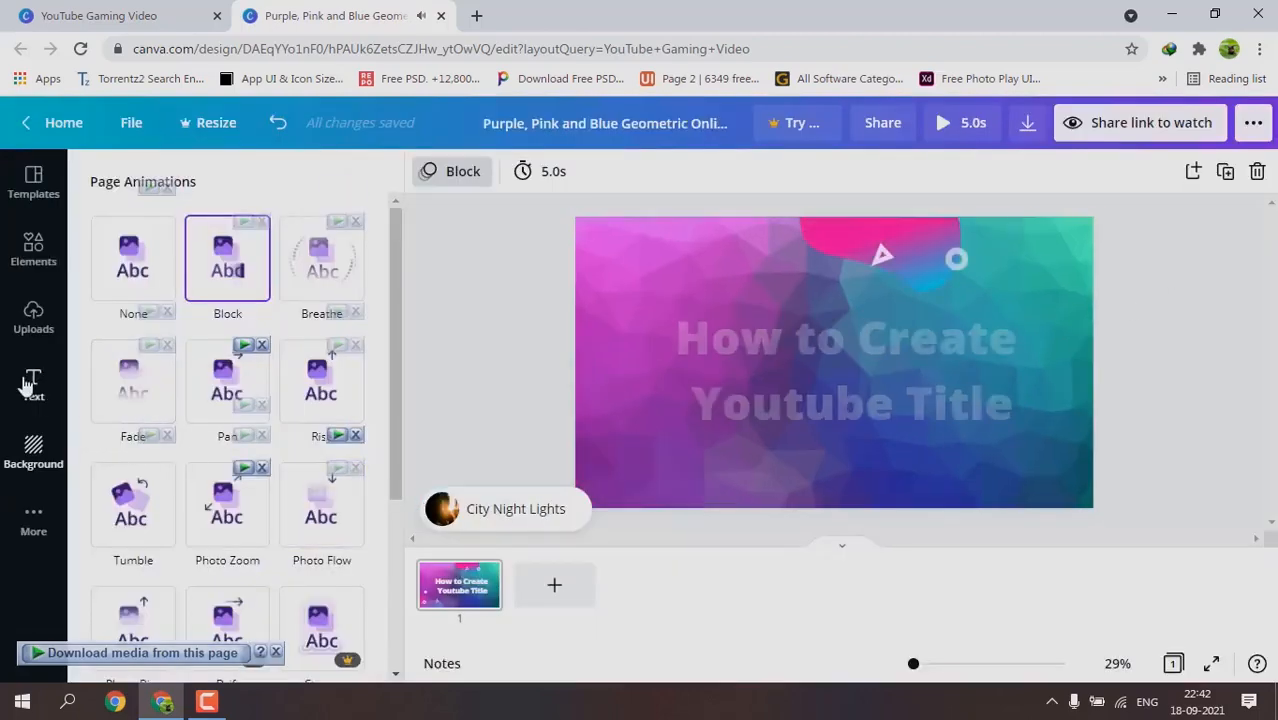
Audition tracks in the audio library and replace the page's soundtrack with Happy Whistling Ukulele.
left_click(33, 520)
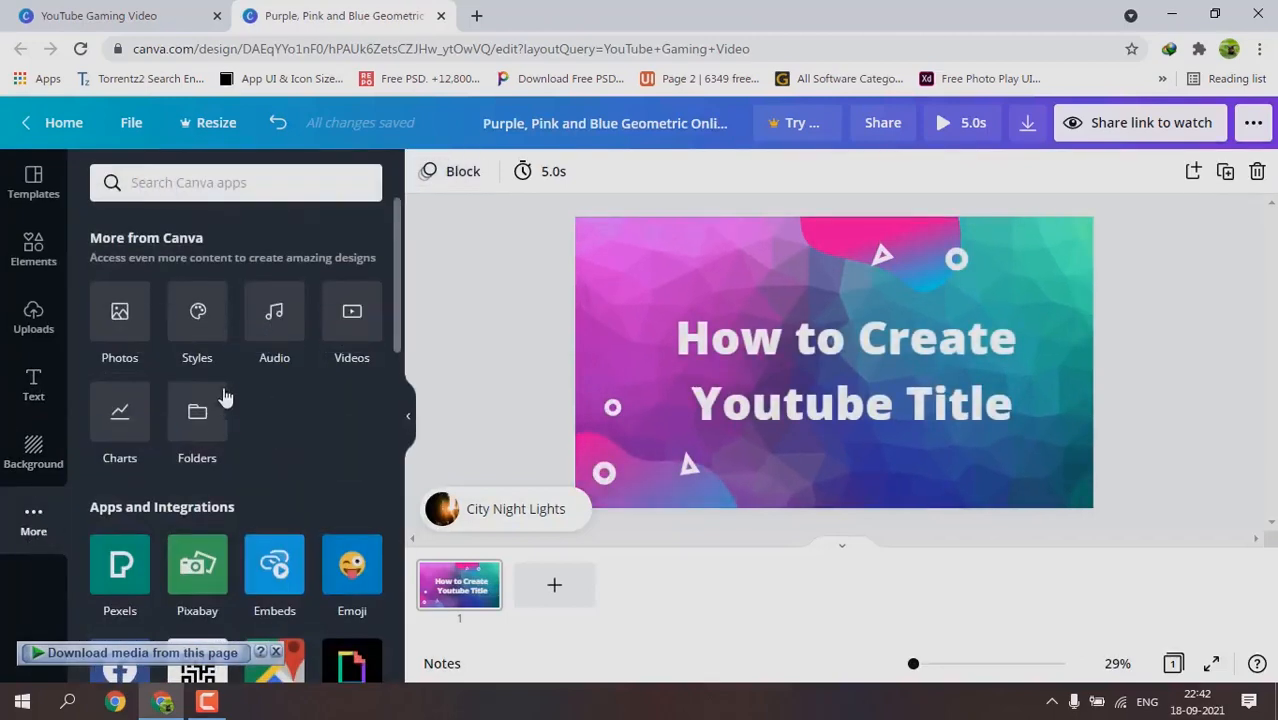
left_click(282, 330)
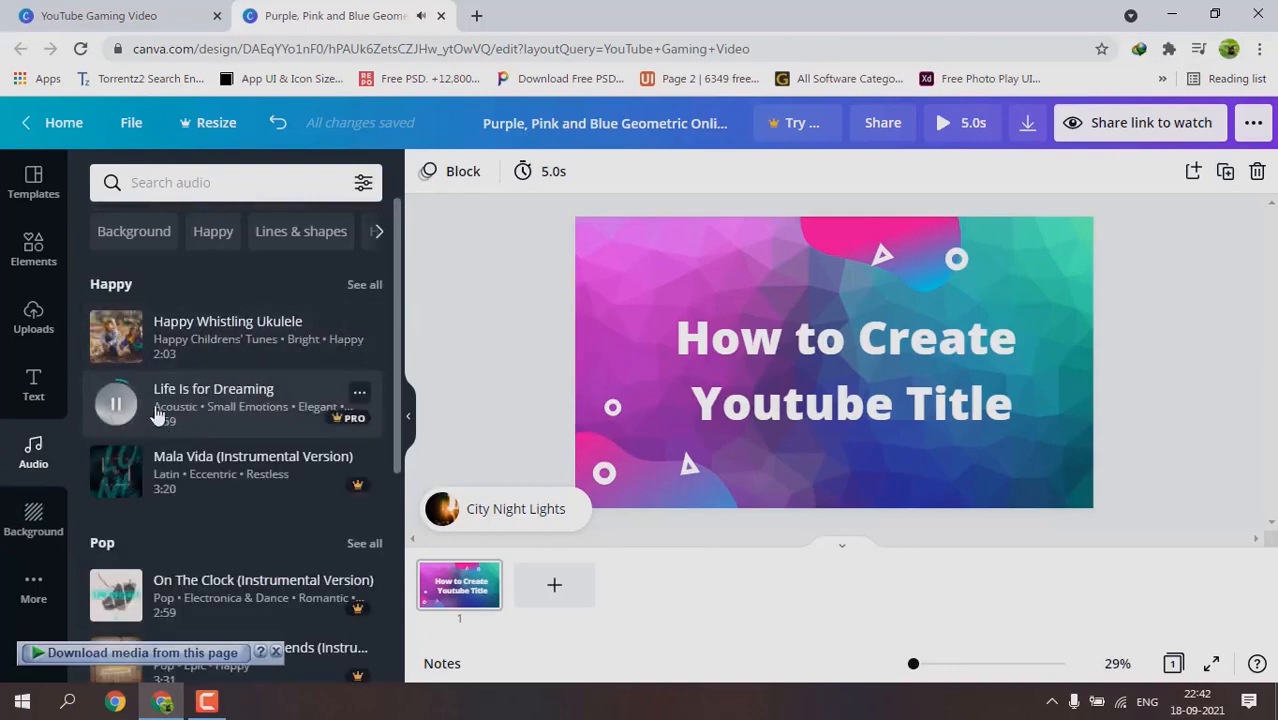
left_click(115, 340)
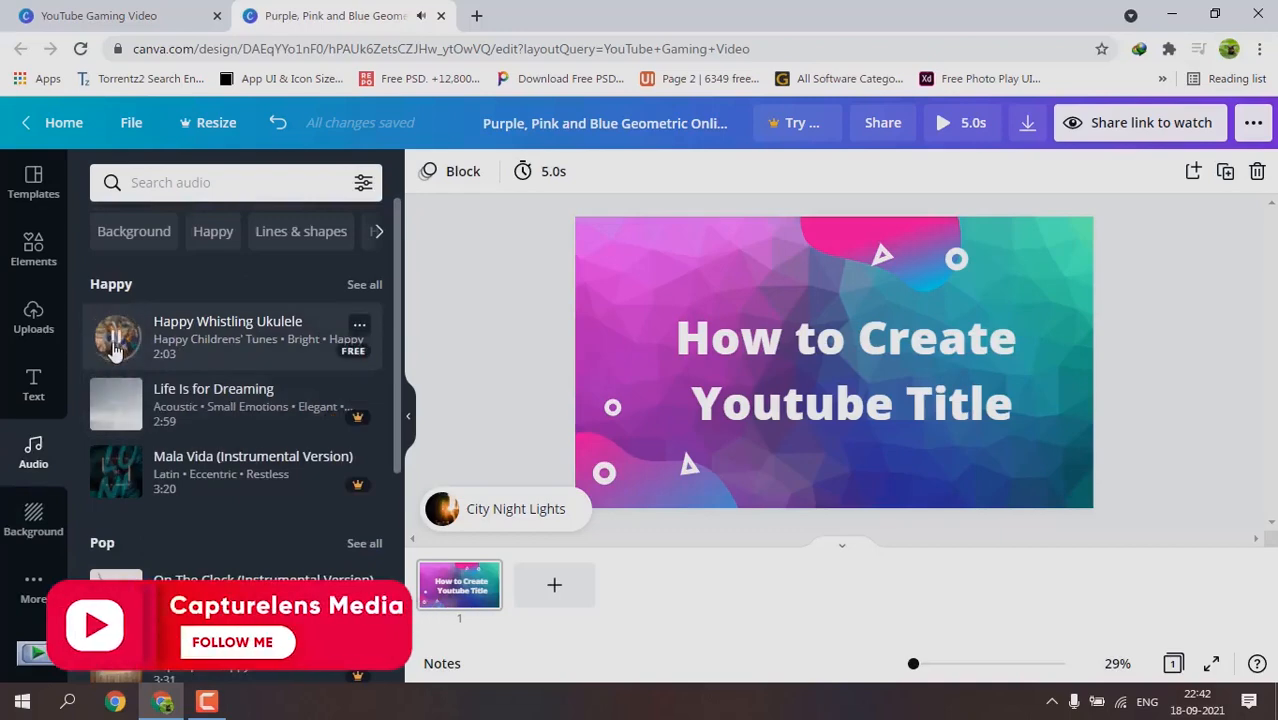
left_click(119, 478)
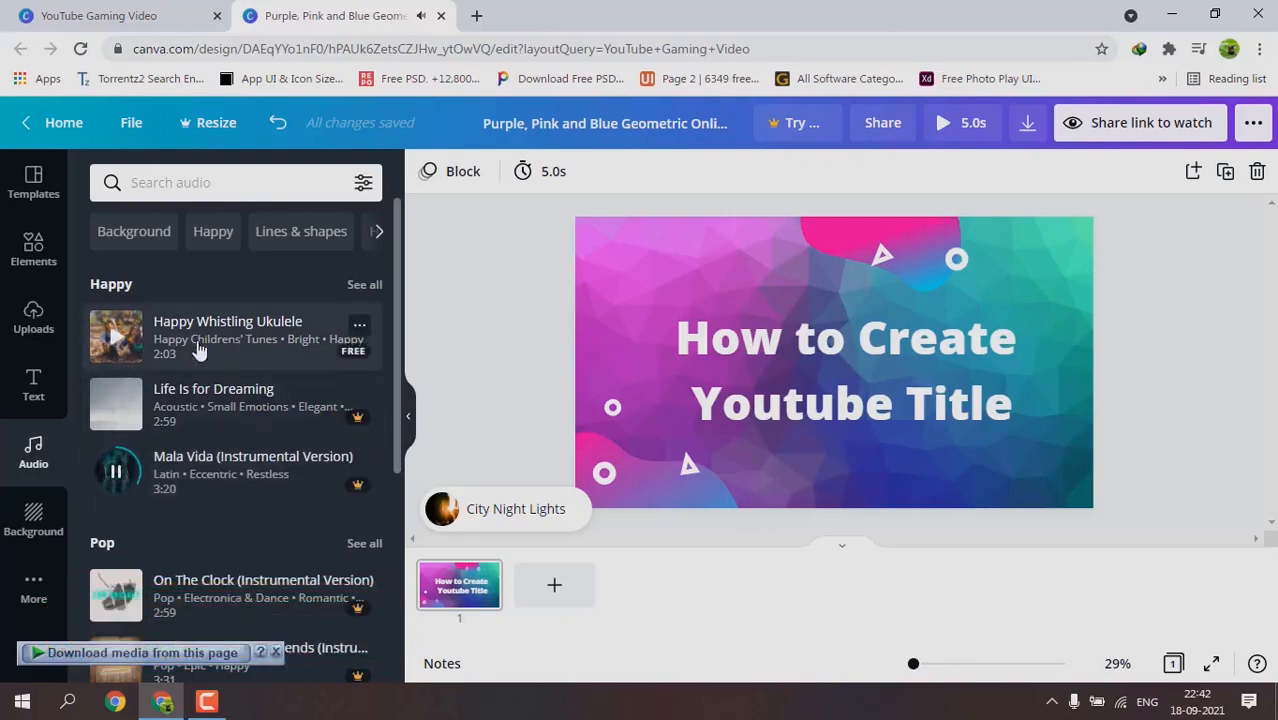
scroll(200, 350, "down", 3)
scroll(203, 365, "down", 3)
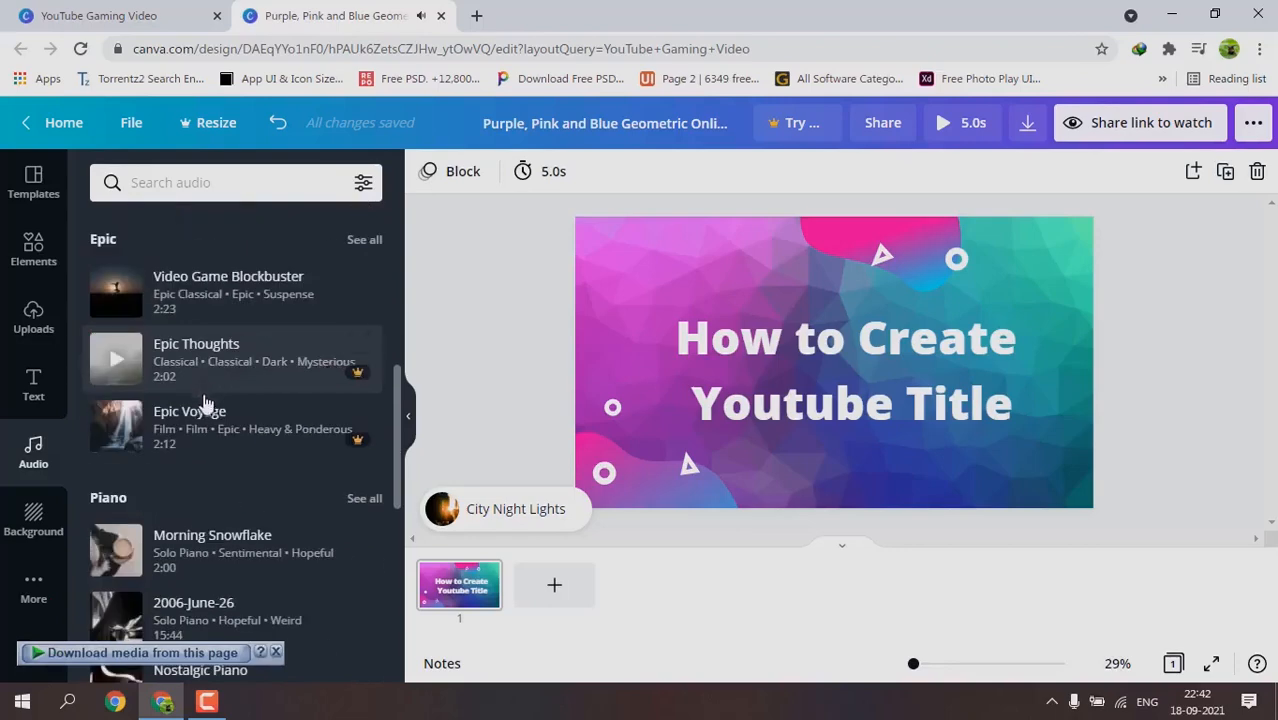
scroll(203, 400, "down", 1)
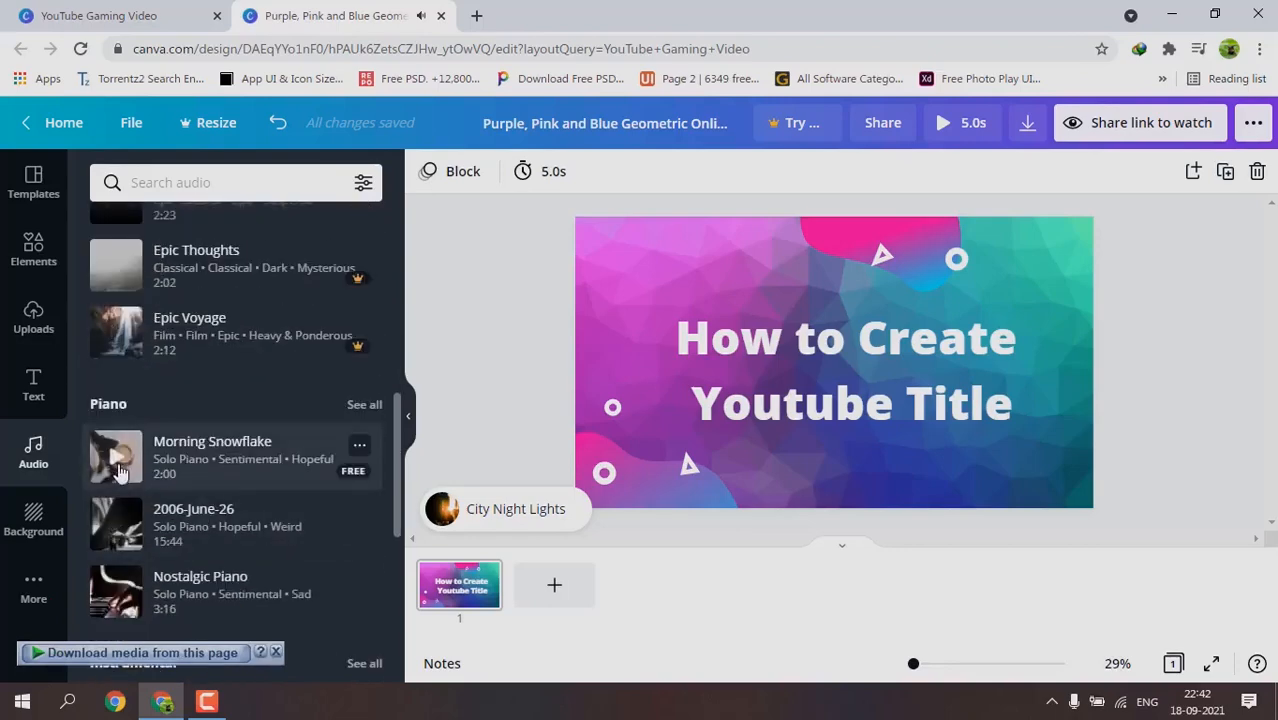
scroll(135, 455, "up", 7)
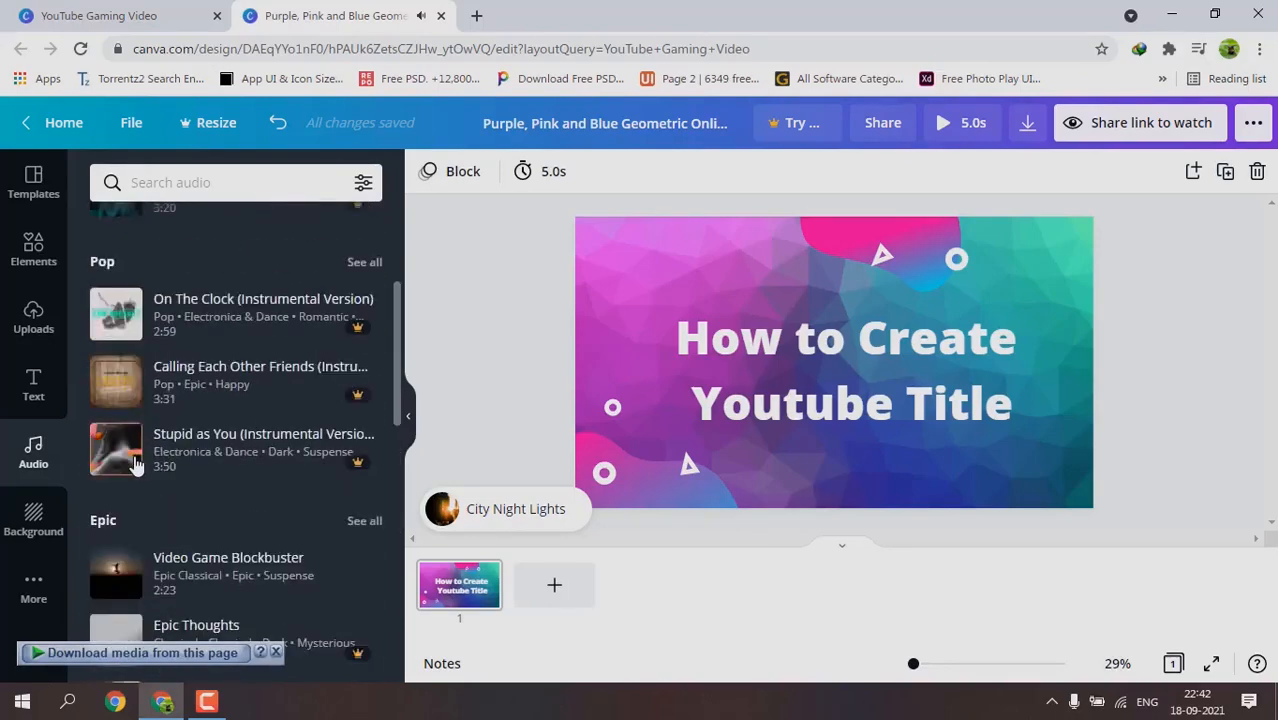
left_click(178, 352)
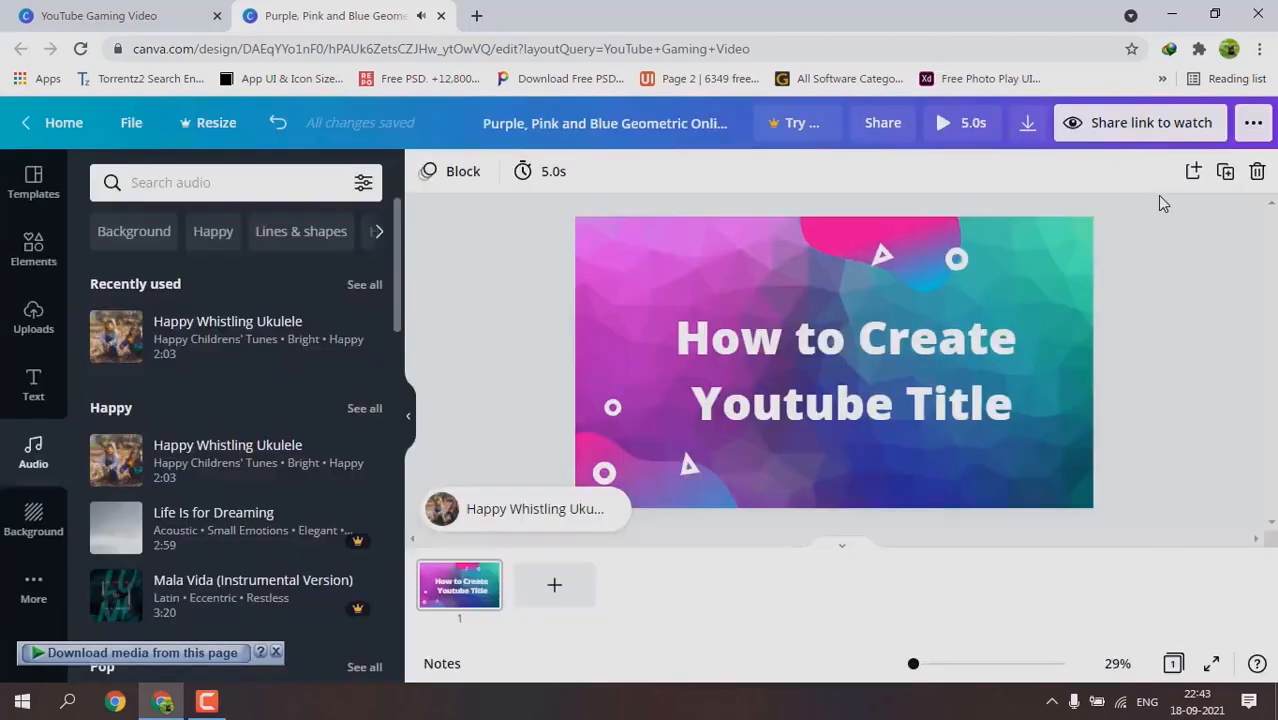
Download the design with MP4 Video as the file type.
left_click(1026, 128)
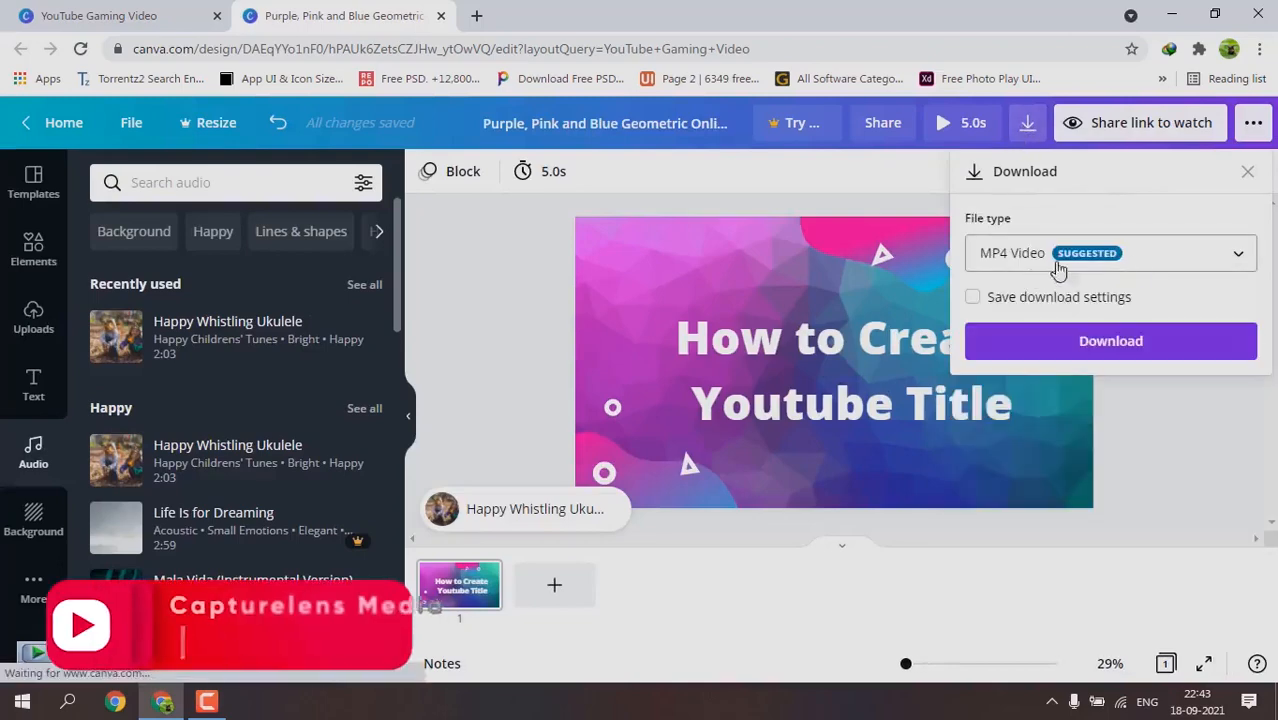
left_click(1063, 255)
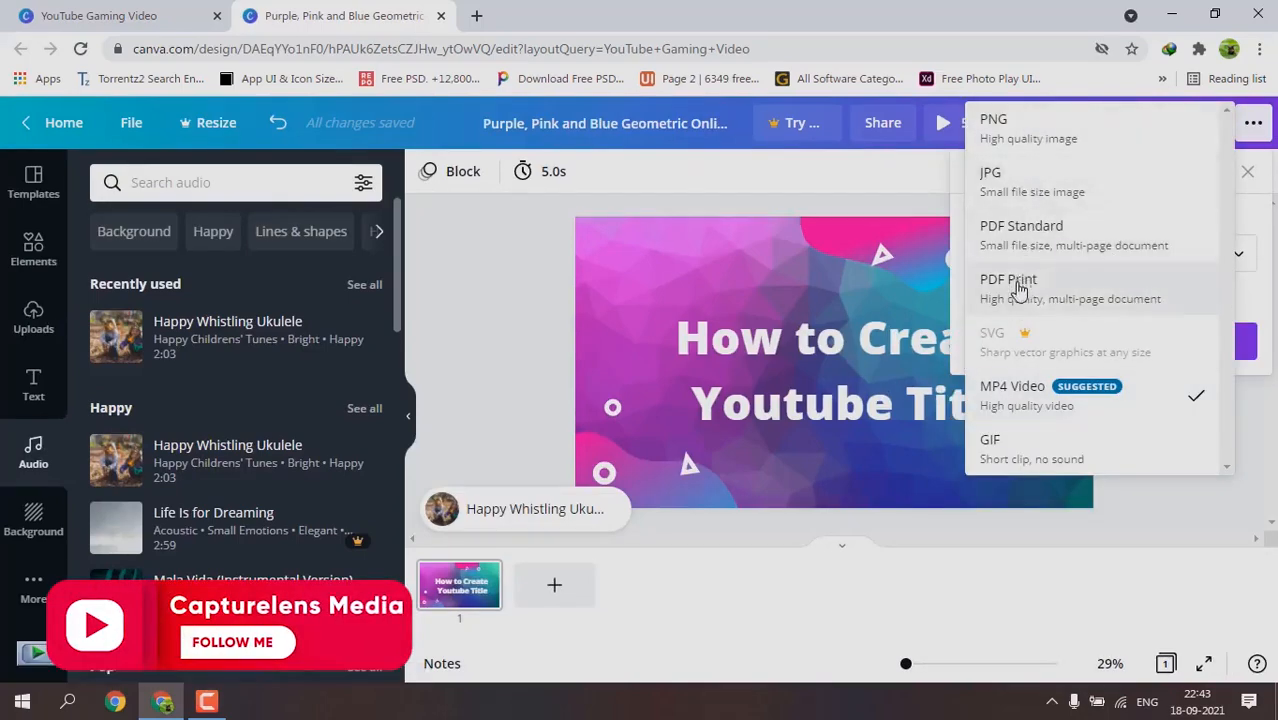
left_click(1026, 404)
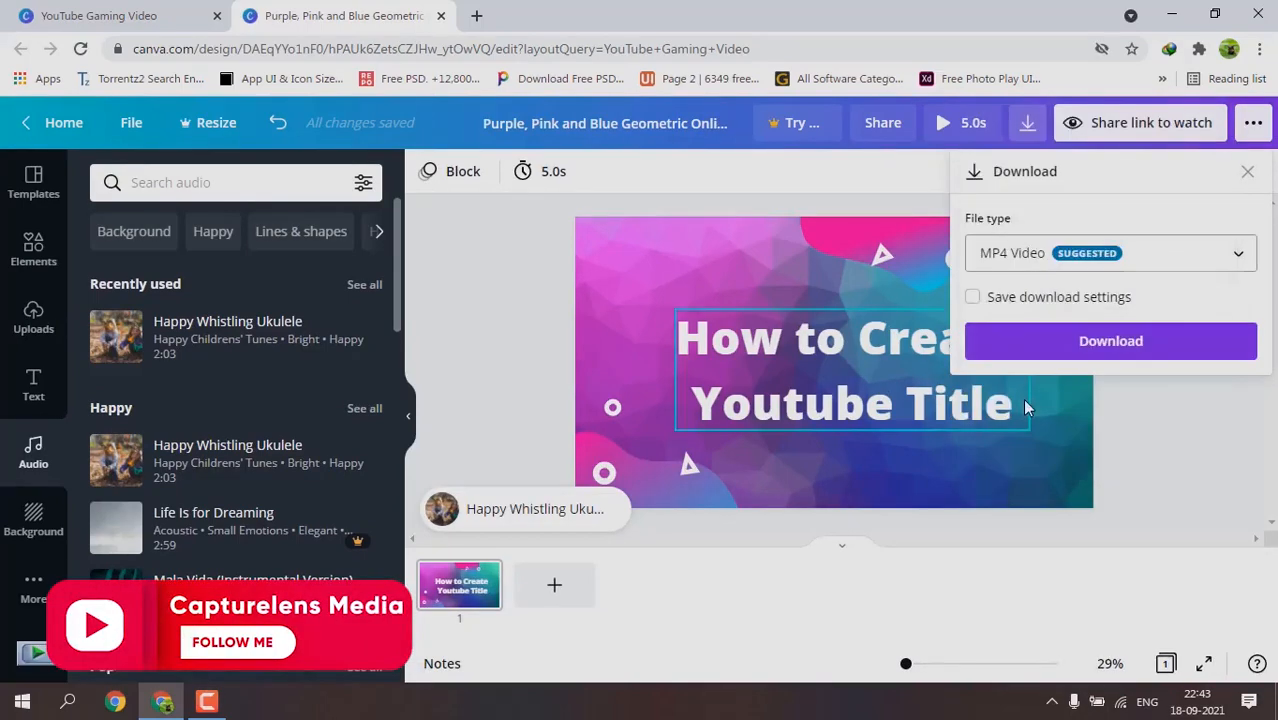
left_click(1052, 344)
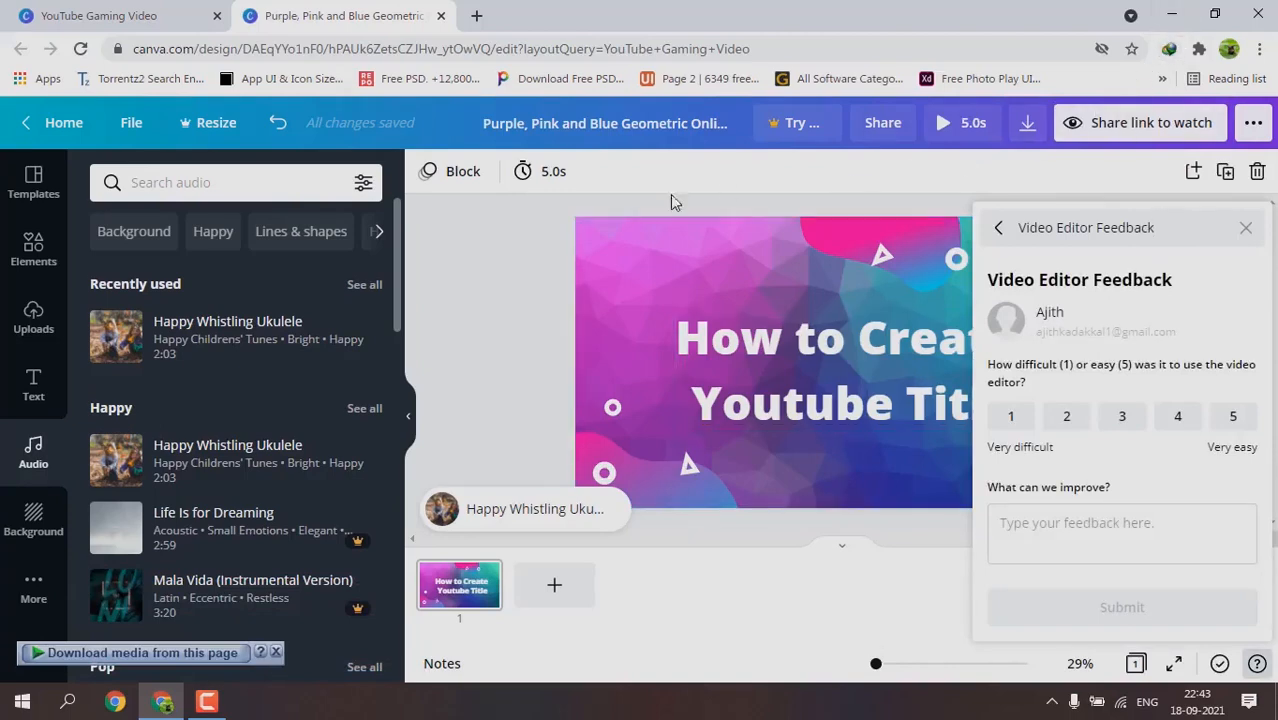
Switch to File Explorer and play the exported title video from the Video folder in Downloads.
key("super+e")
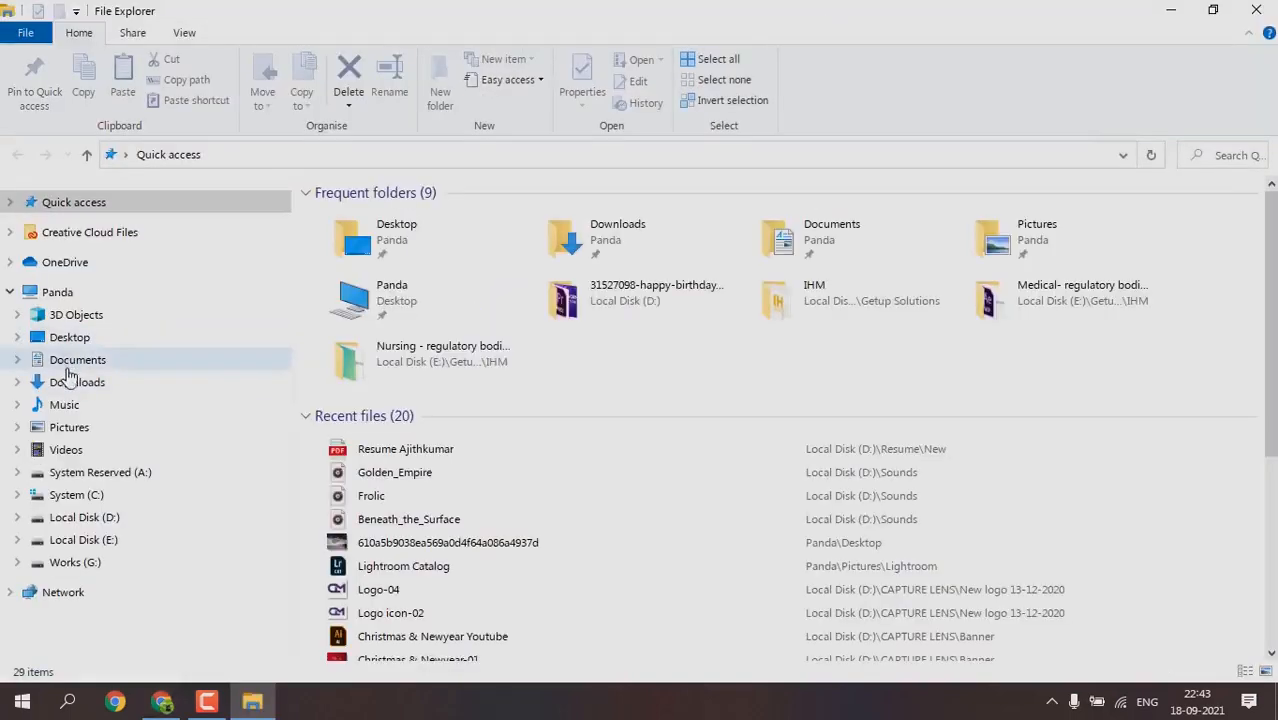
left_click(70, 382)
left_click(588, 275)
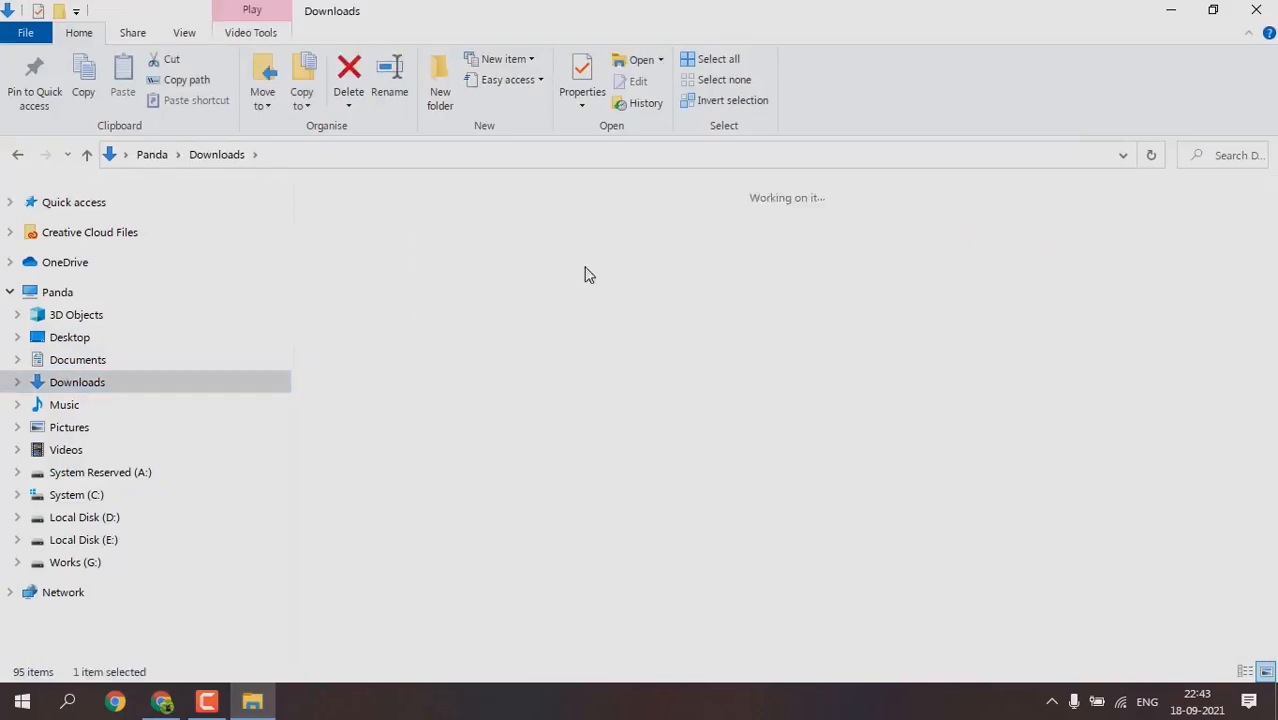
right_click(345, 248)
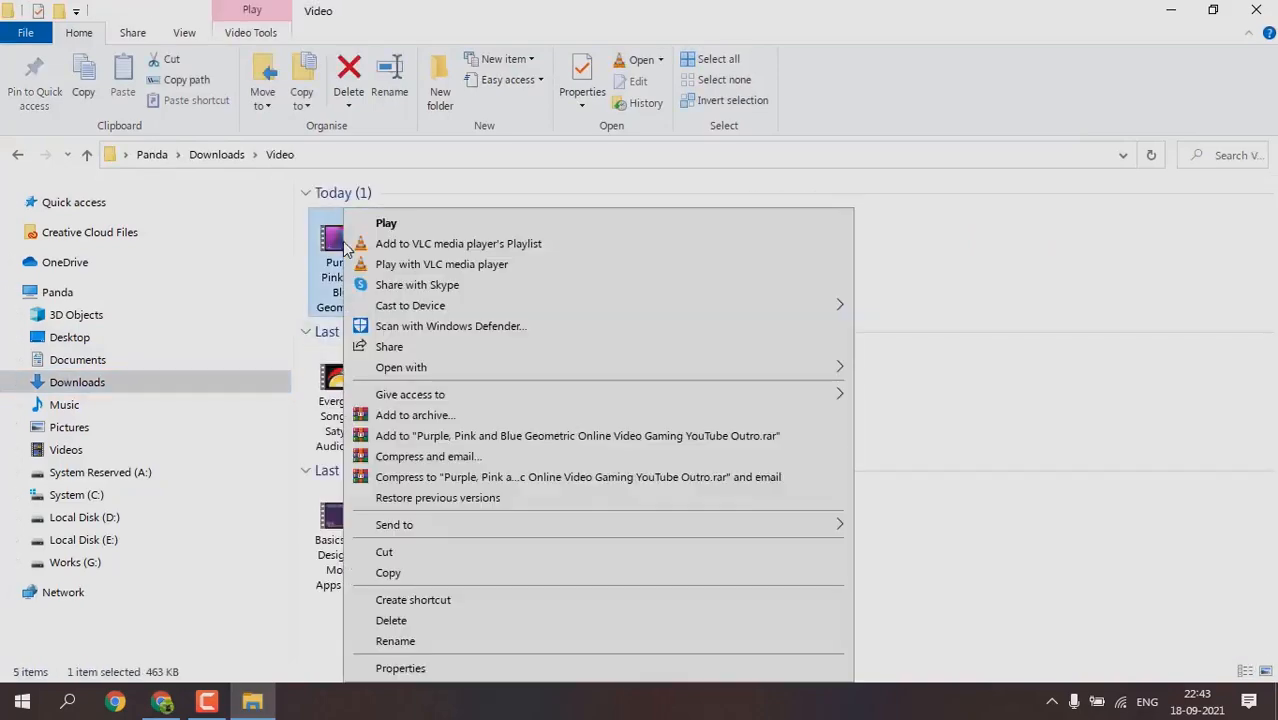
left_click(345, 222)
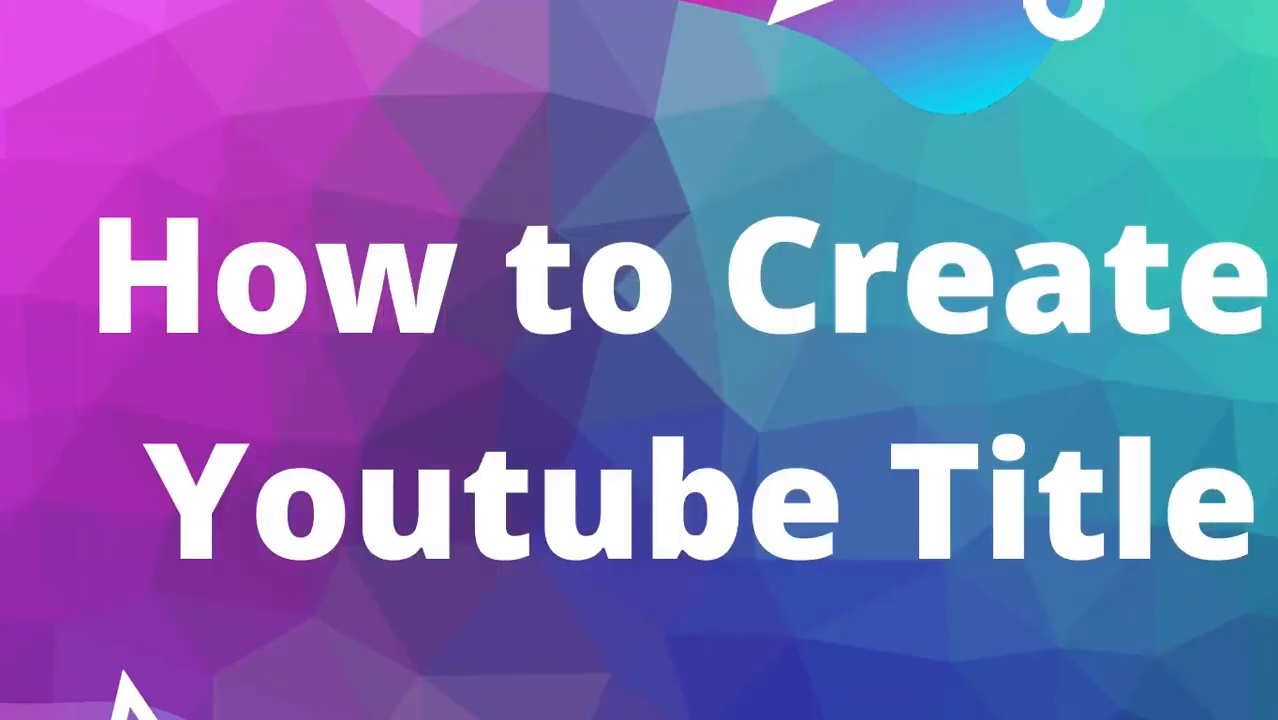